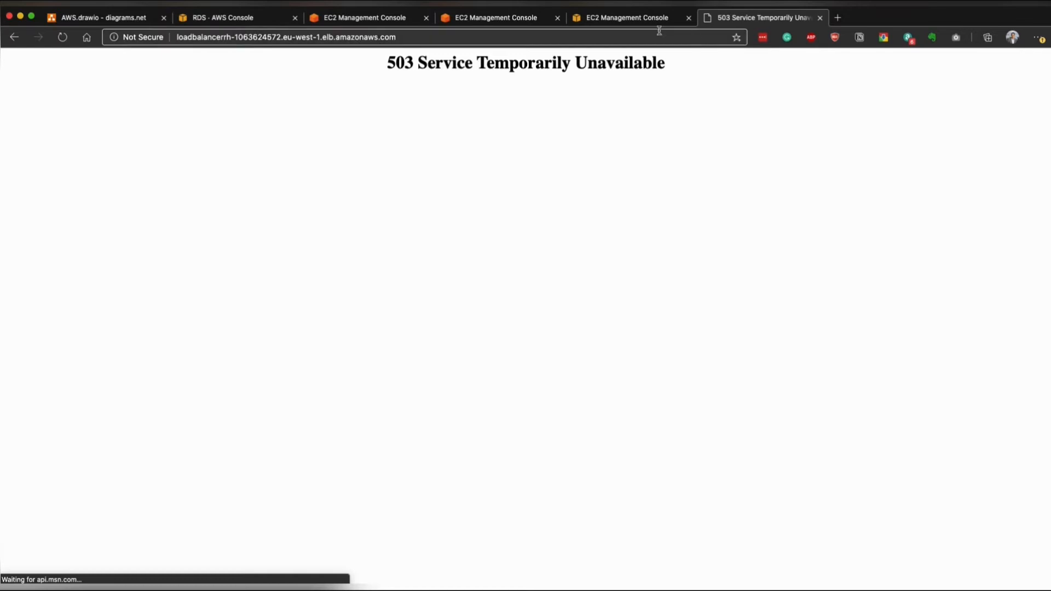
- Open the details of the ASG_RH Auto Scaling group in the EC2 console and check its capacity settings
left_click_drag(390, 63, 671, 64)
left_click(618, 20)
scroll(30, 449, "down", 3)
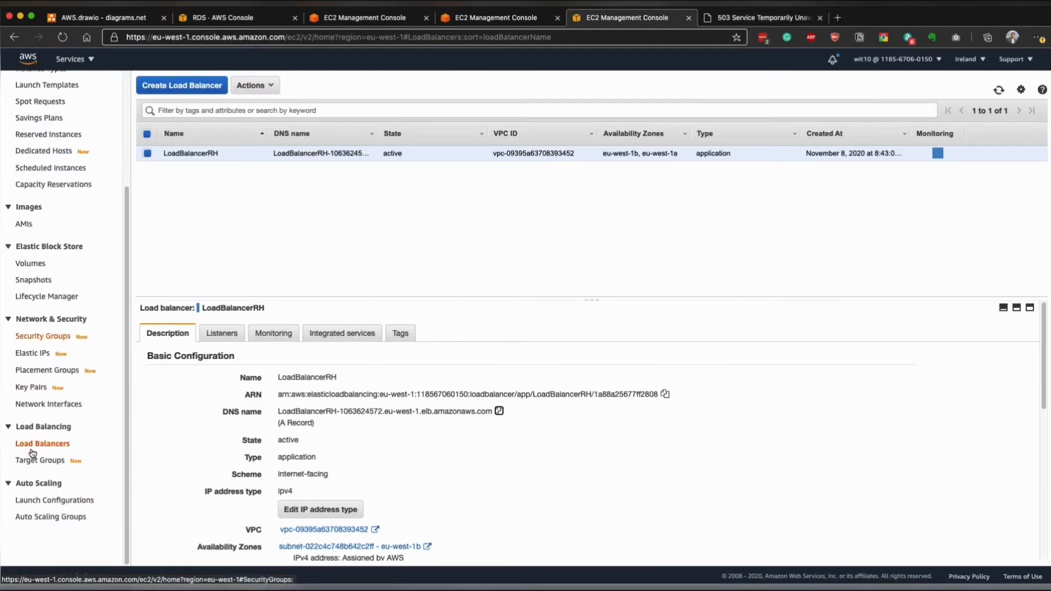
left_click(52, 518)
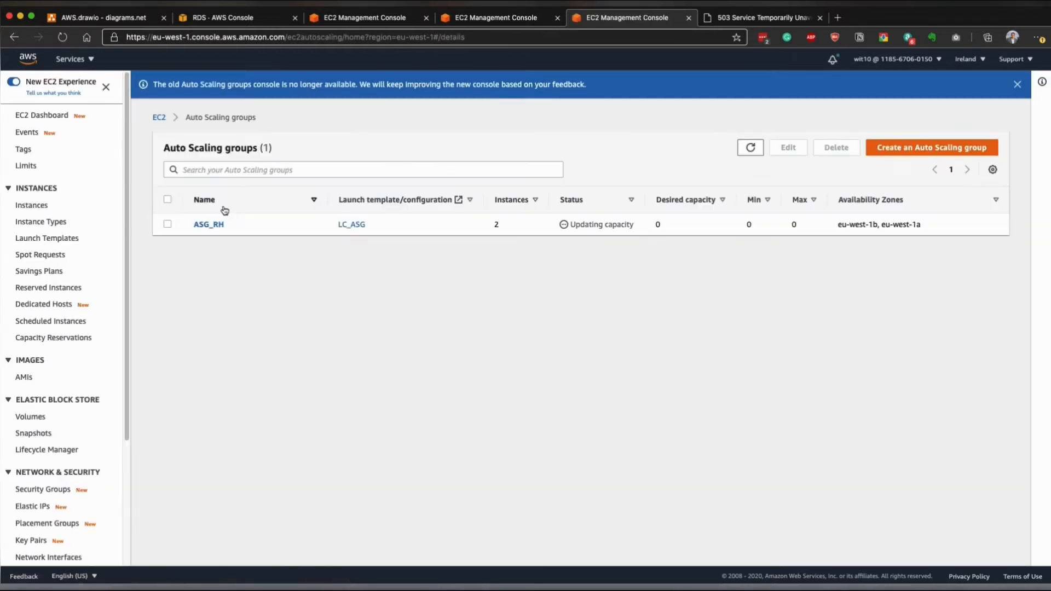
left_click(214, 230)
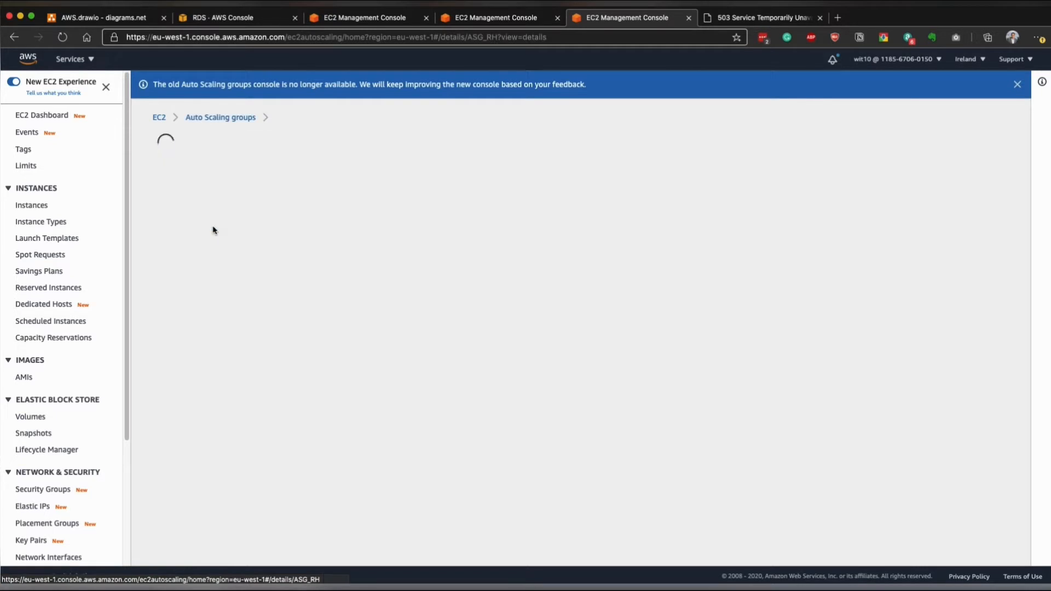
double_click(166, 266)
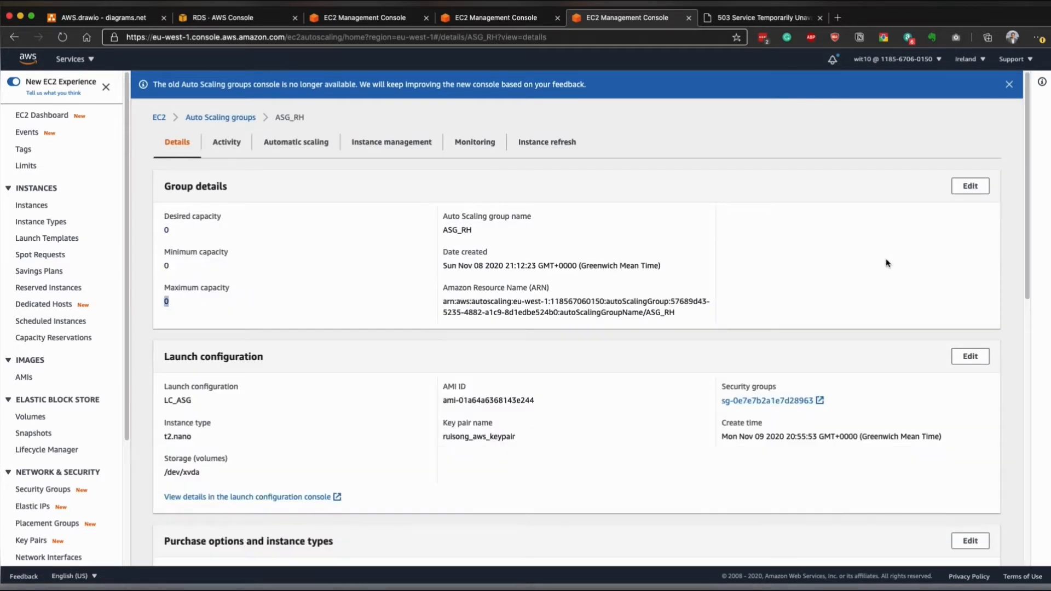
- Set the ASG_RH group size to desired capacity 2, minimum capacity 2 and maximum capacity 3
left_click(970, 186)
left_click(392, 308)
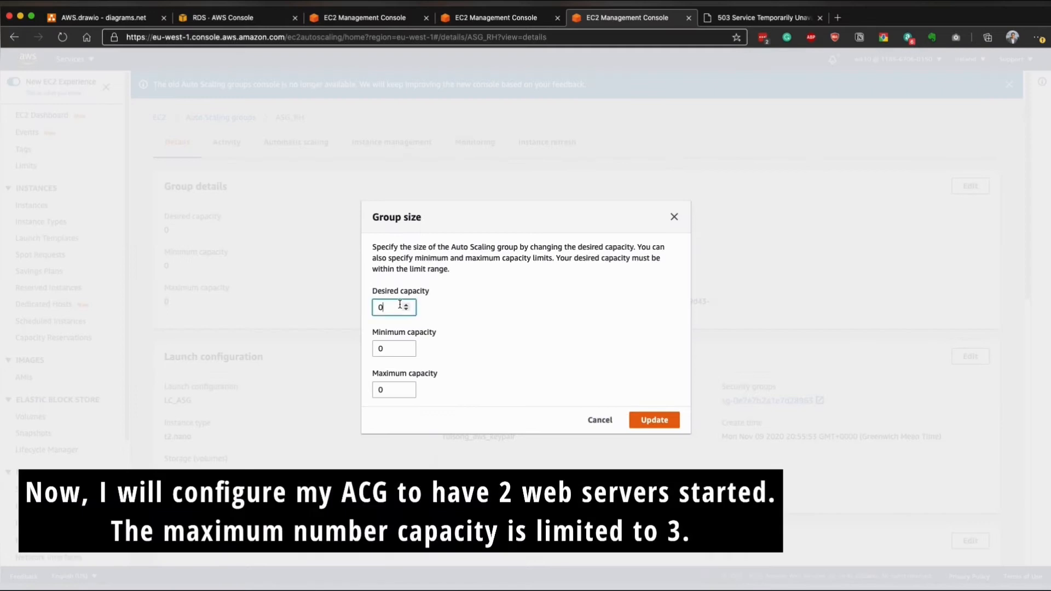
left_click(406, 352)
left_click(405, 347)
left_click(406, 388)
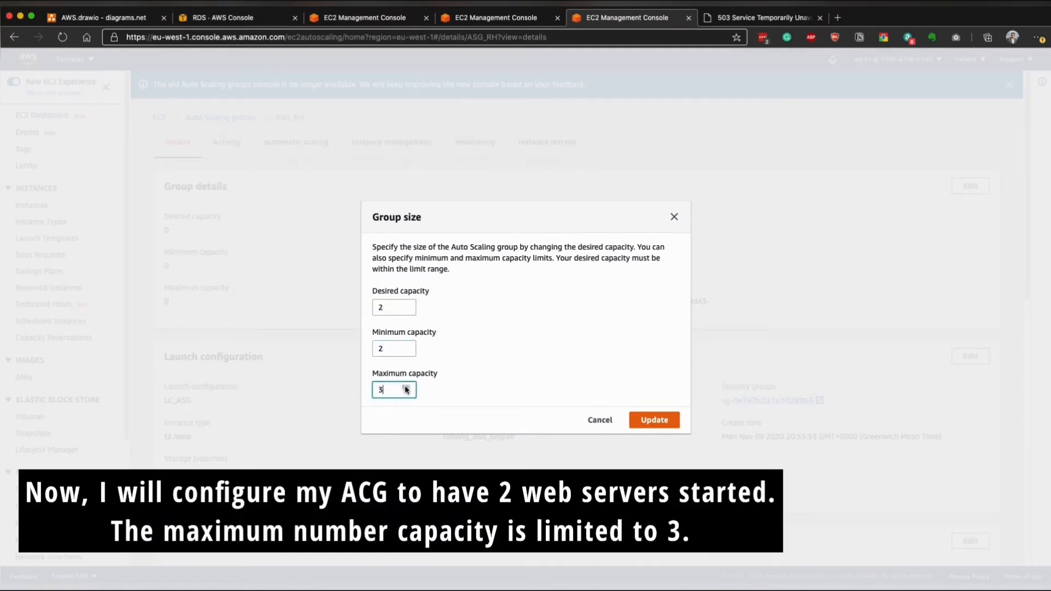
left_click(652, 420)
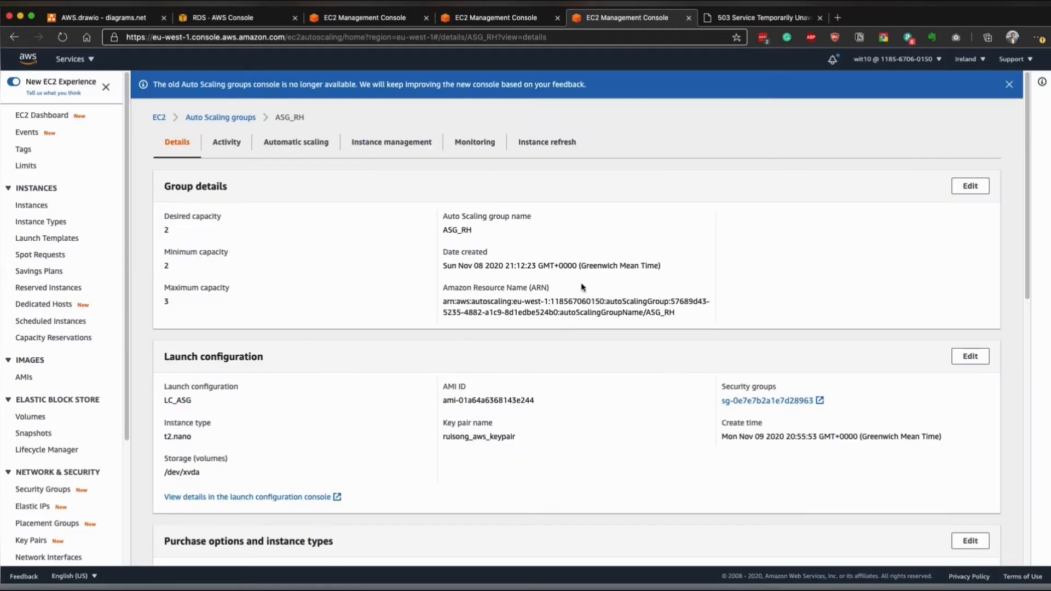
- List the EC2 instances sorted by instance state and refresh the list to check the WebServerByASG instances
left_click(33, 205)
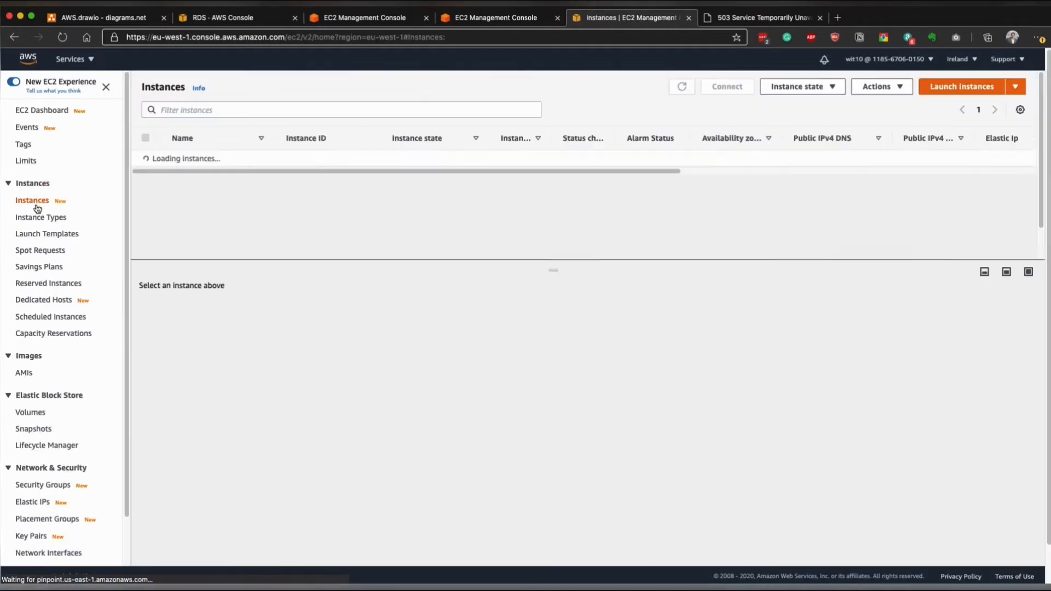
left_click(690, 86)
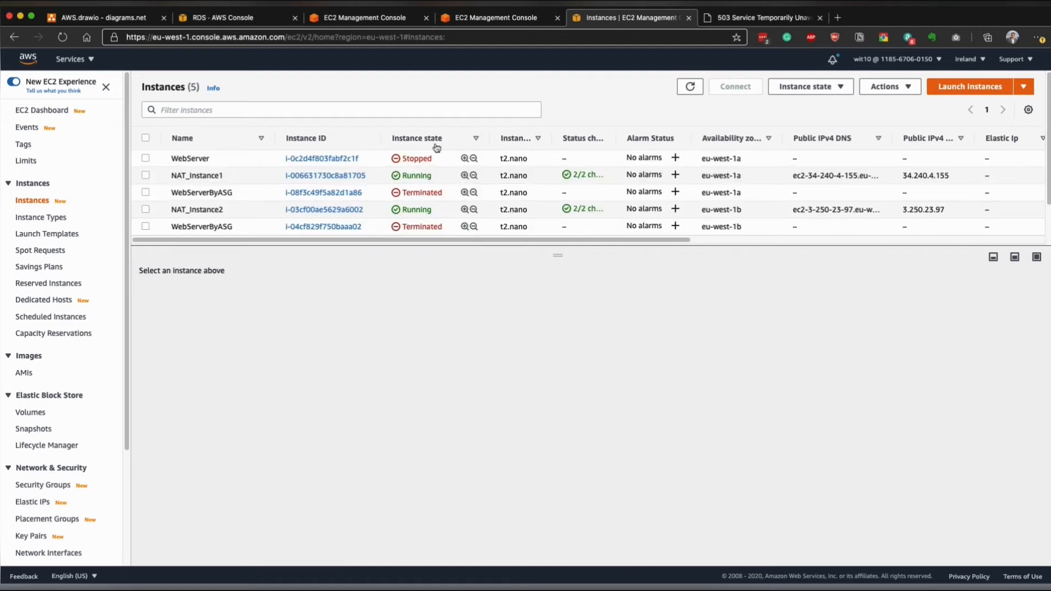
left_click(419, 138)
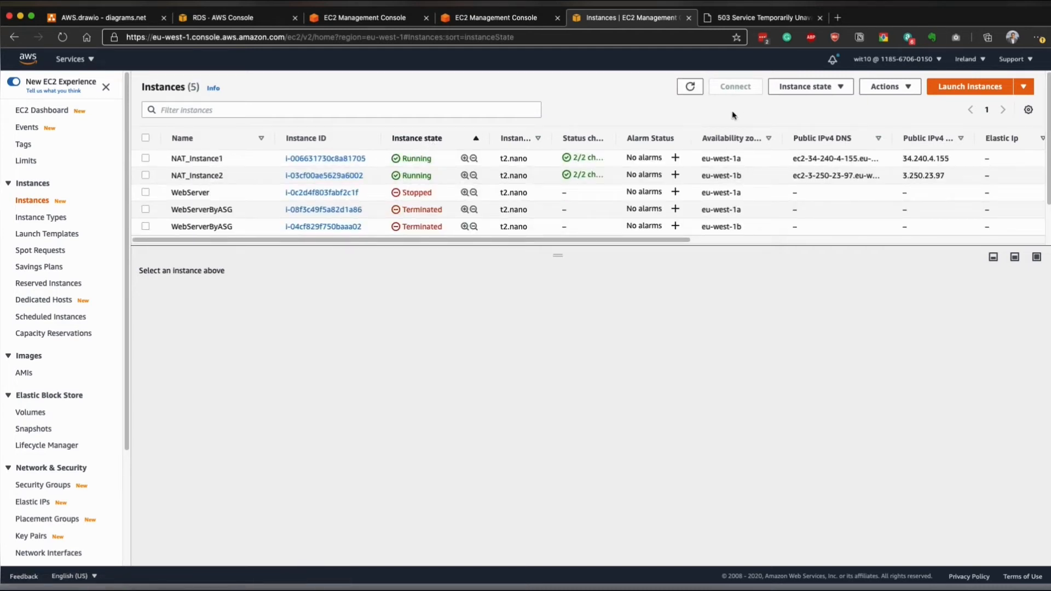
left_click(689, 89)
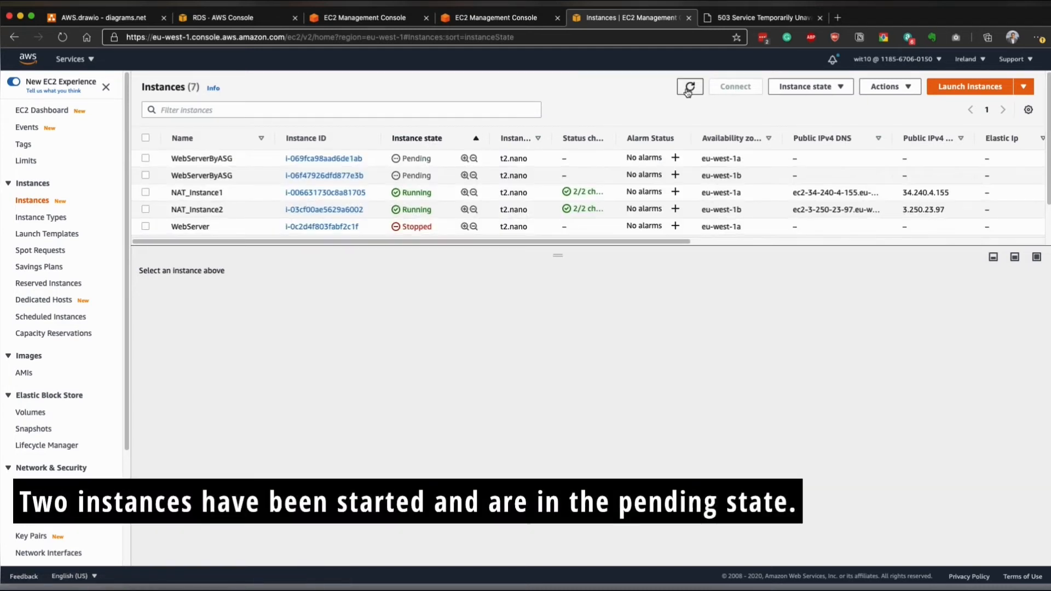
left_click(398, 158)
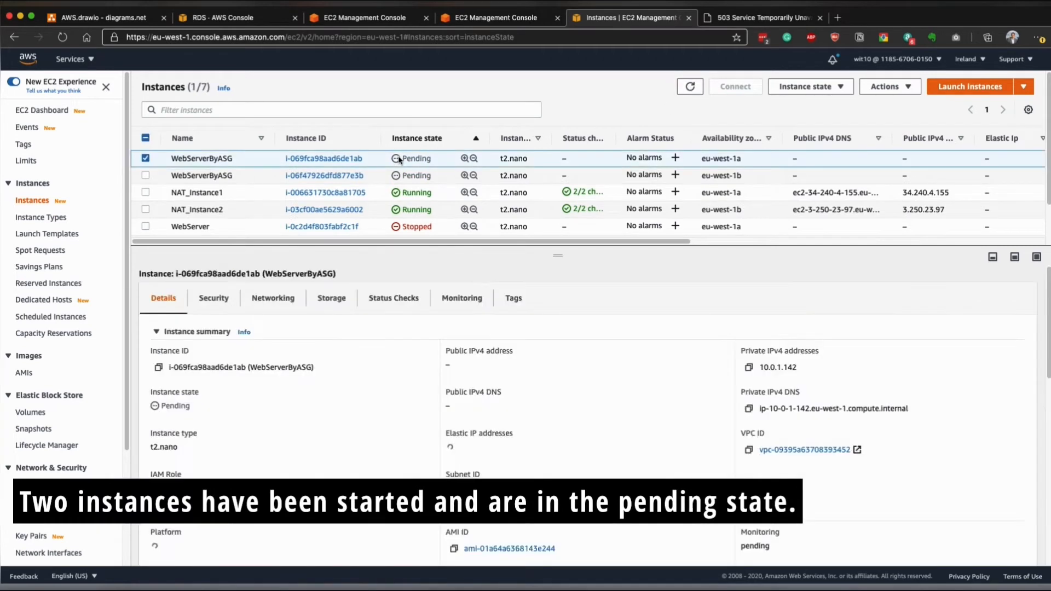
left_click(146, 175)
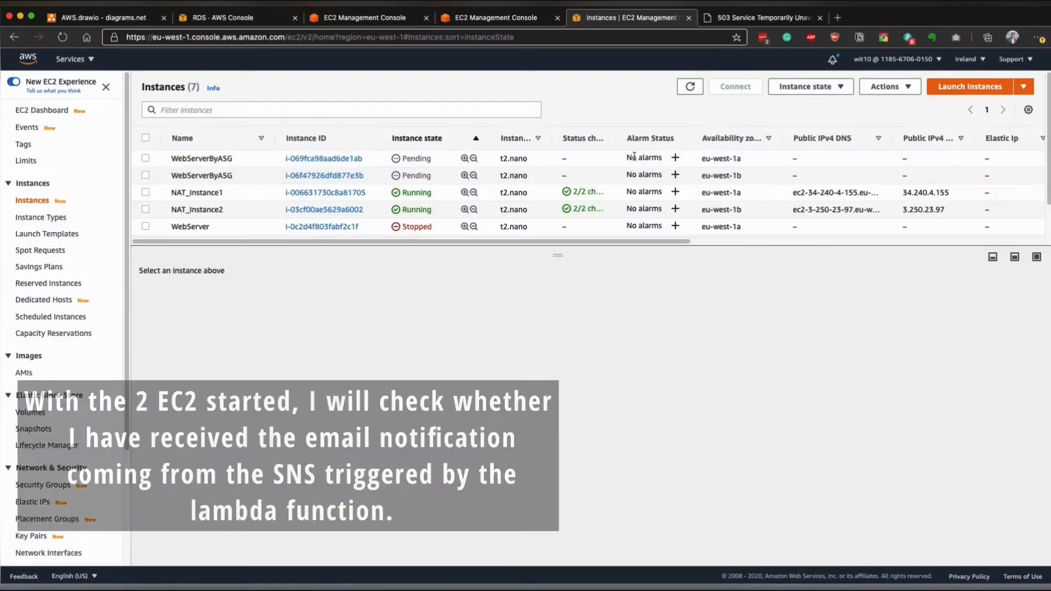
- Switch to the mail app and check the work inbox for the latest NEW EC2 notifications from New_Instance_added
left_click(289, 575)
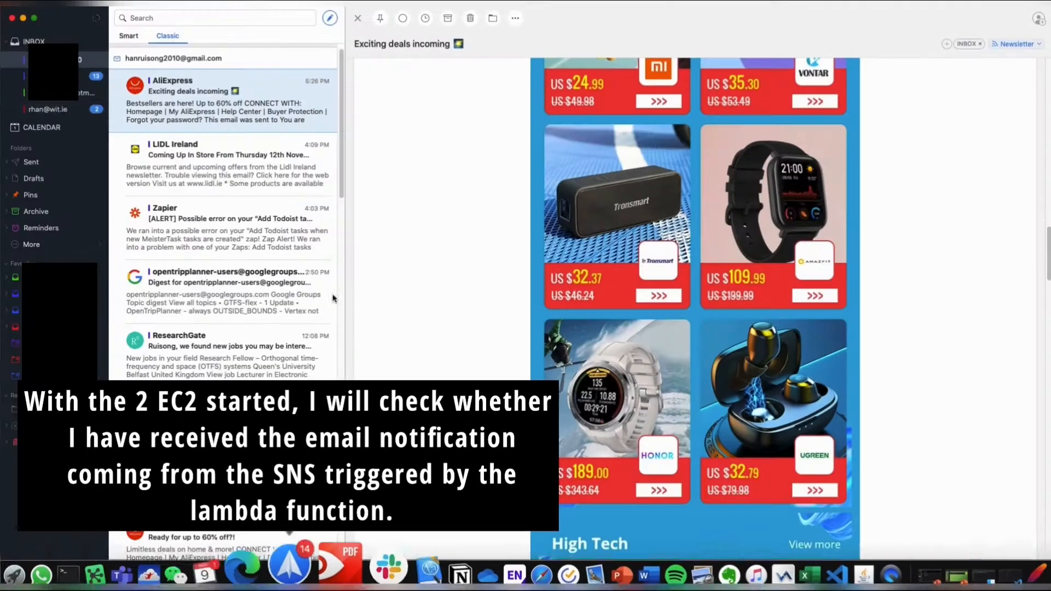
left_click(58, 109)
left_click(240, 110)
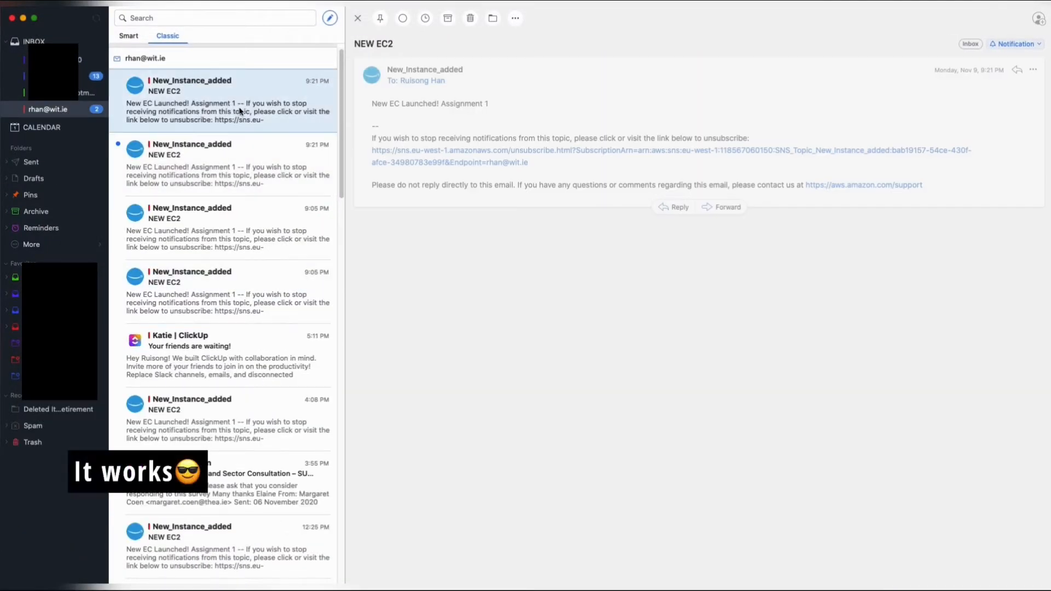
left_click(238, 158)
left_click(243, 127)
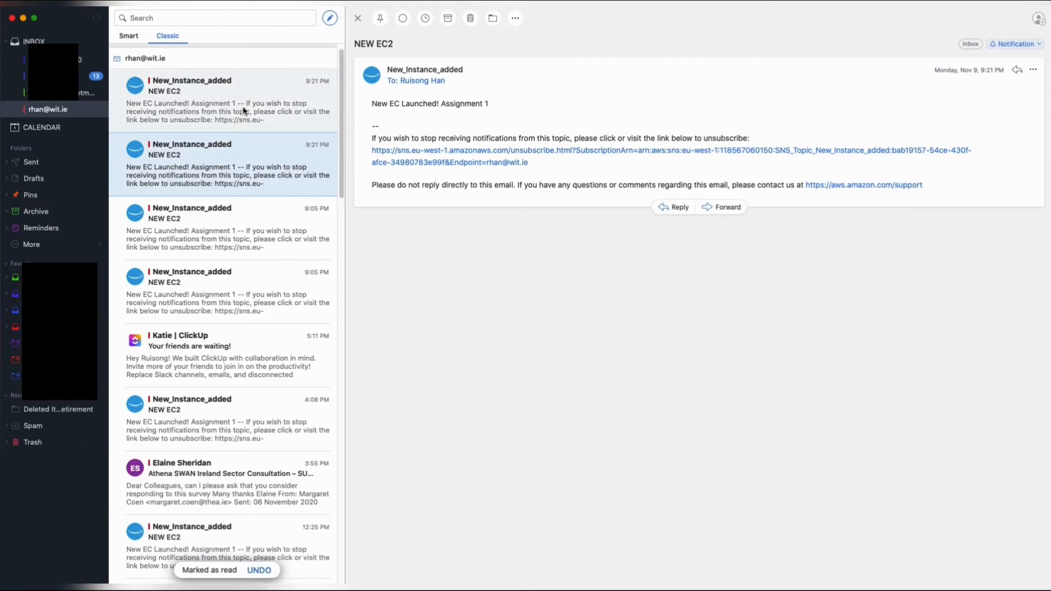
left_click(237, 160)
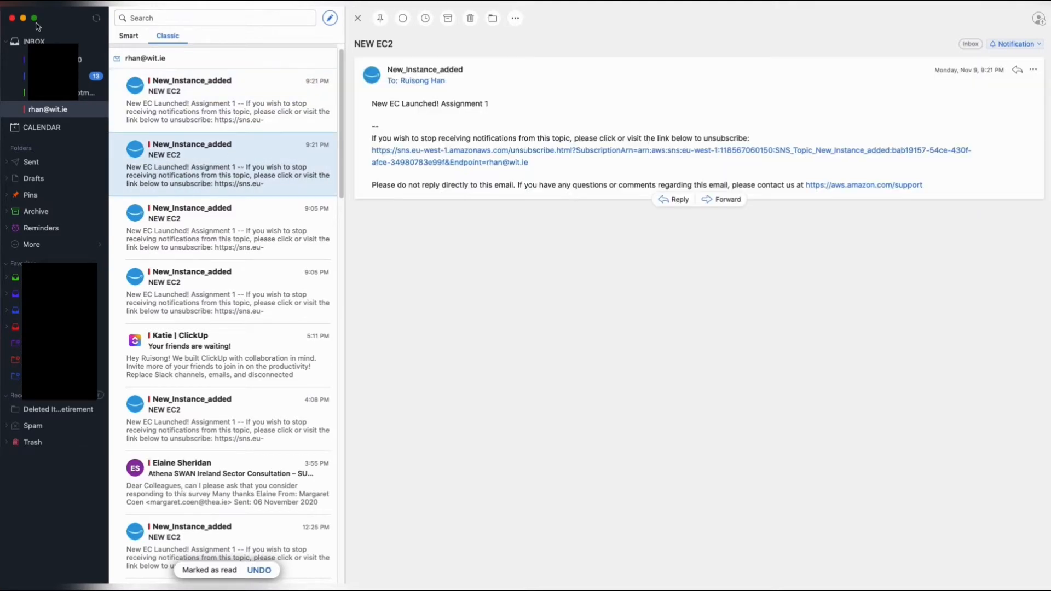
left_click(22, 18)
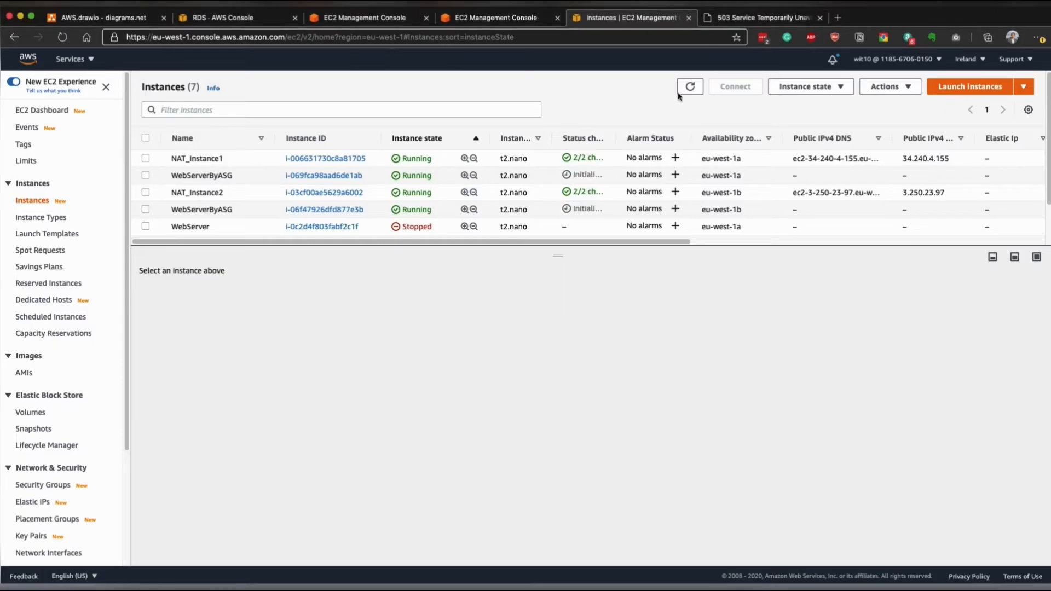
- Reload the load balancer's web page repeatedly and compare the InstanceId and Availability Zone it serves
left_click(746, 19)
left_click(62, 38)
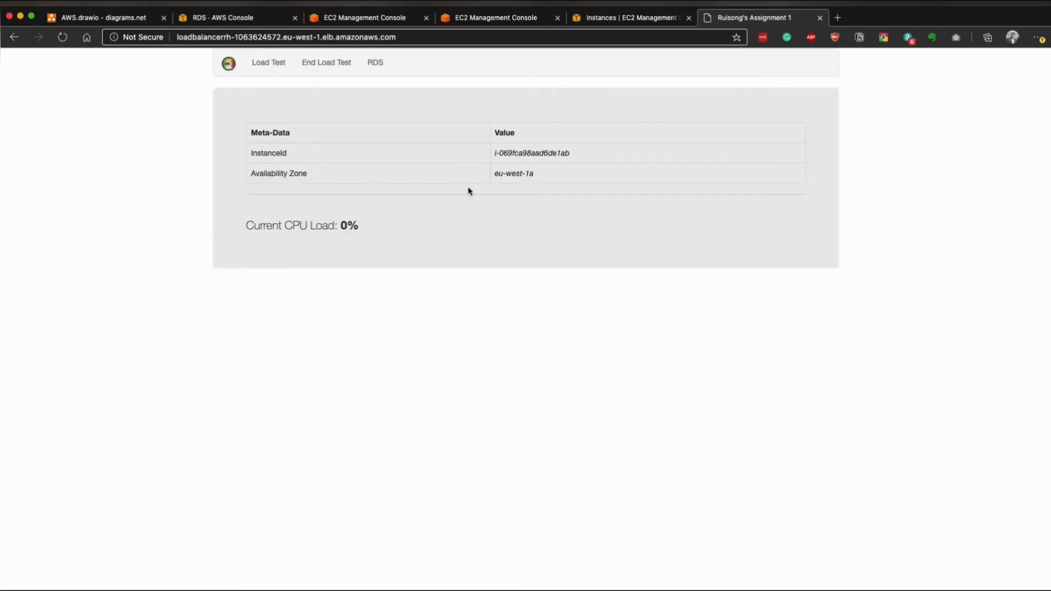
left_click_drag(495, 153, 577, 150)
left_click(607, 171)
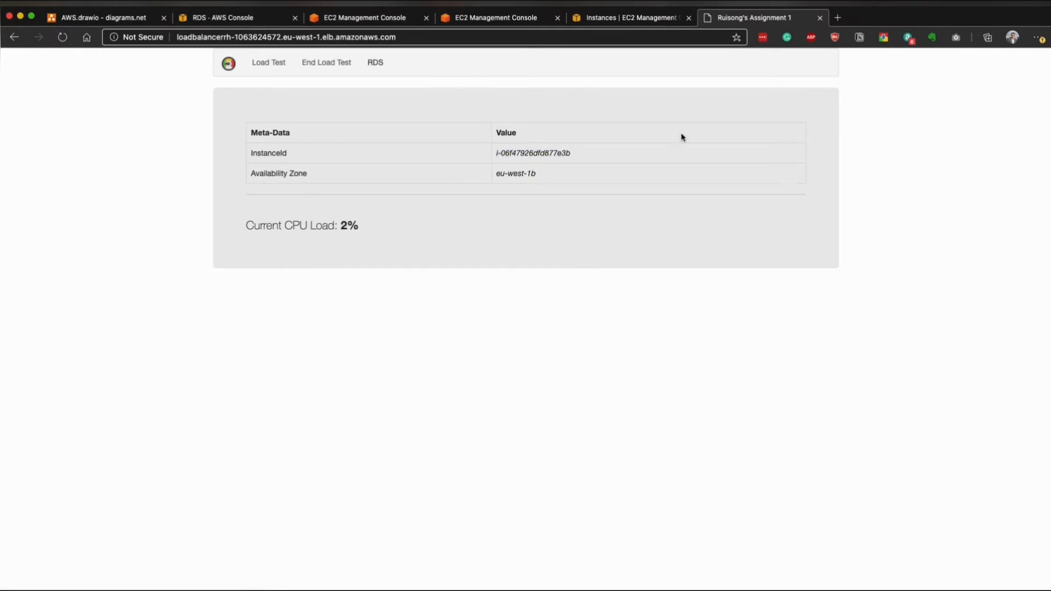
left_click_drag(498, 152, 564, 152)
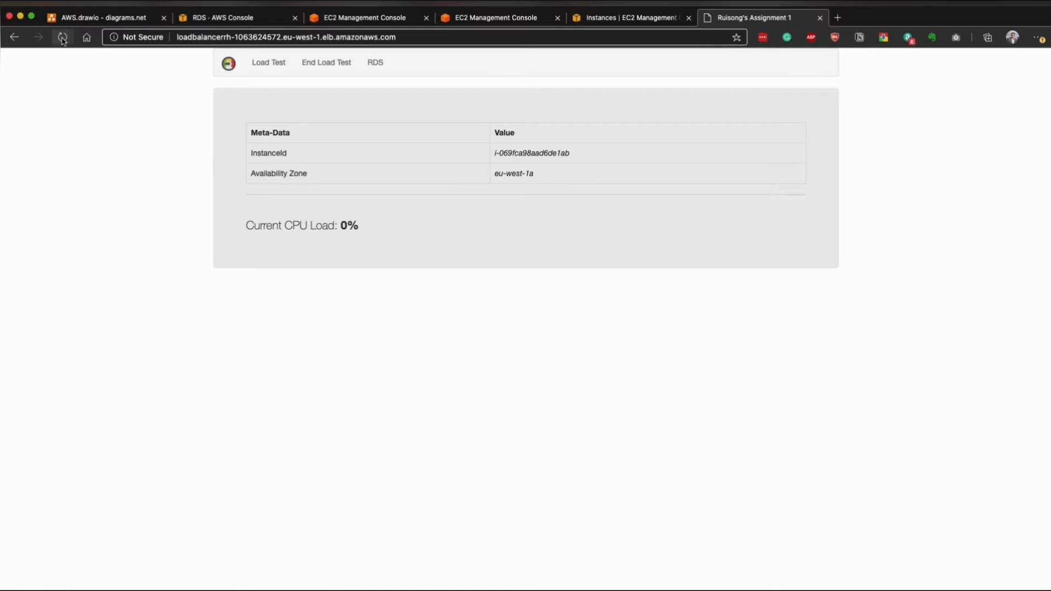
left_click(63, 39)
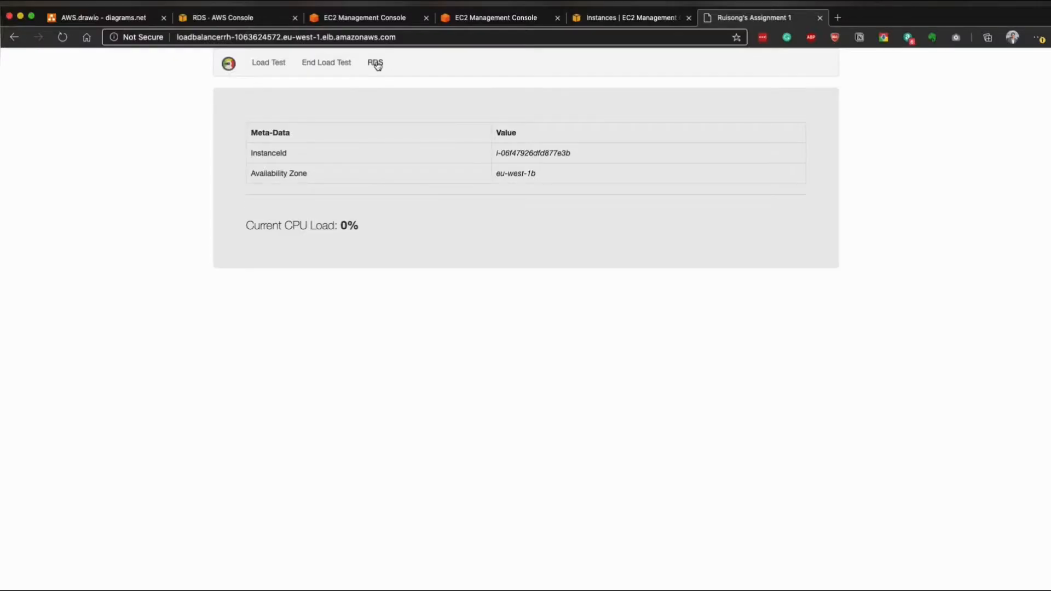
- Add a contact to the RDS address book, filling in the contact's last name, first name, phone and email
left_click(375, 64)
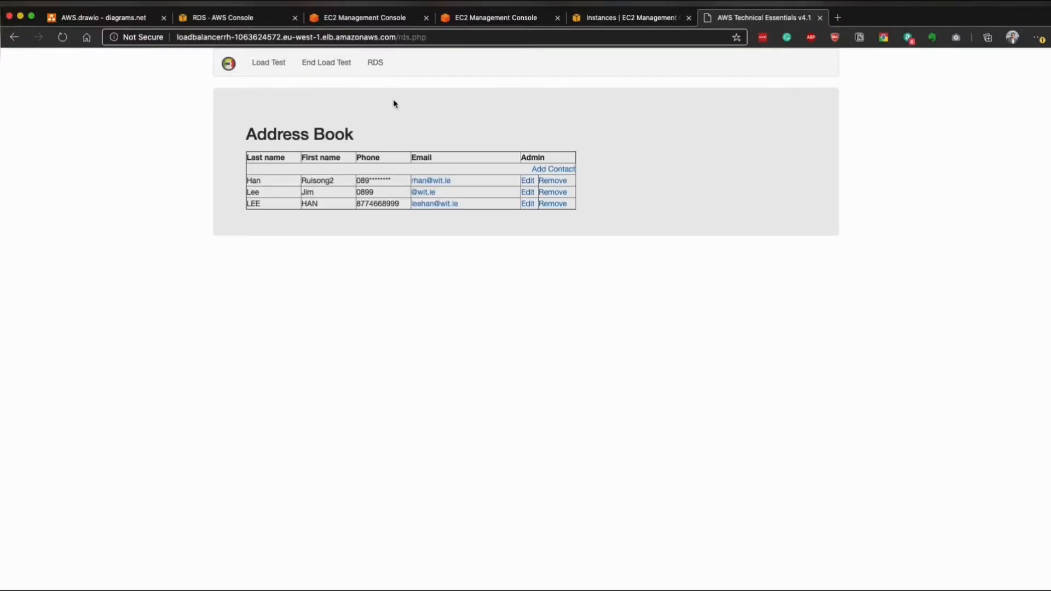
left_click(554, 168)
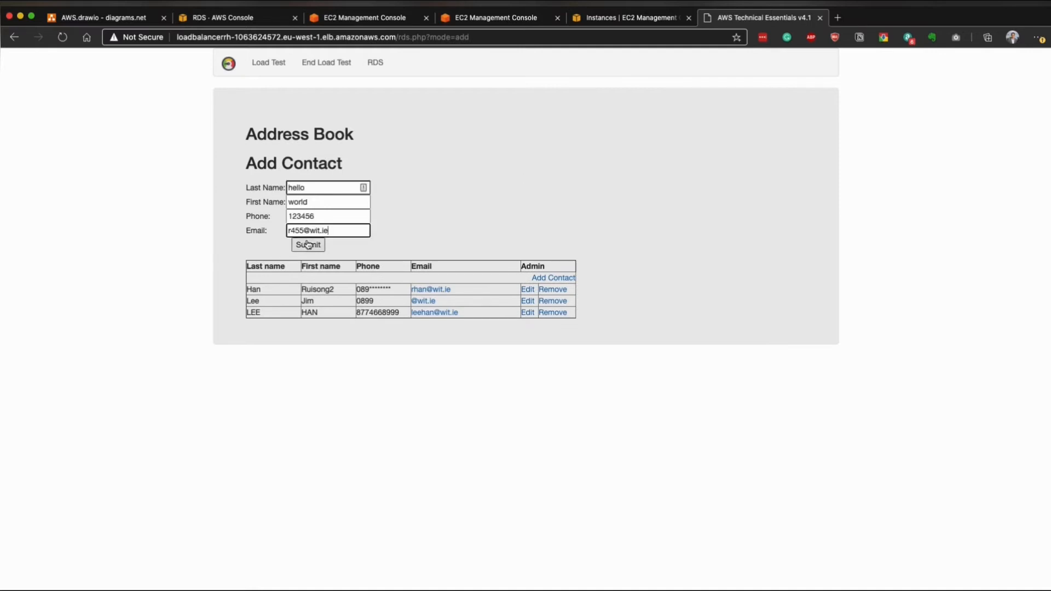
left_click(307, 245)
left_click(464, 274)
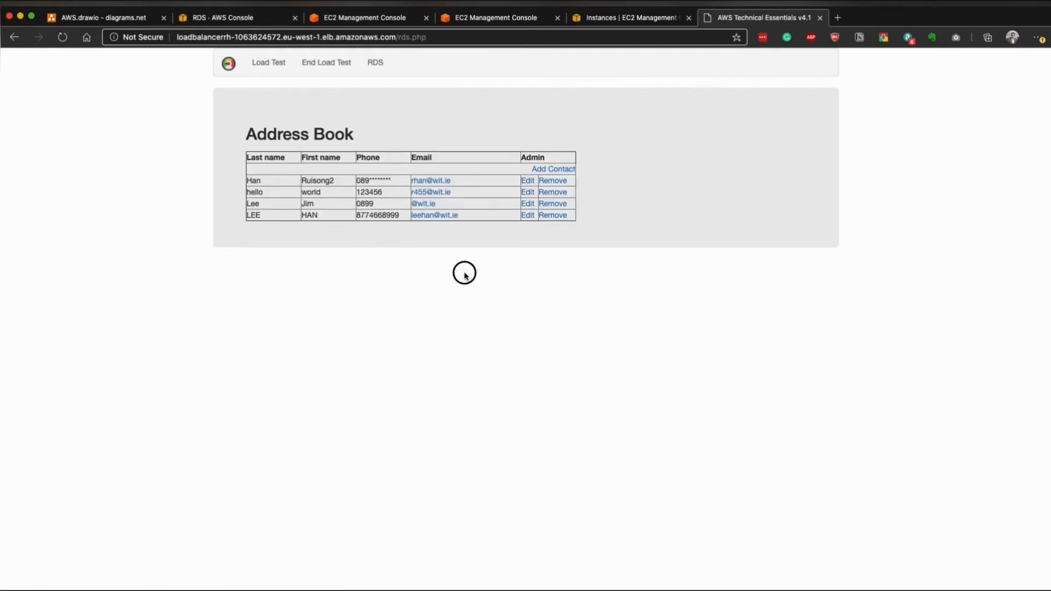
- Return to the web application's home page and start the CPU load test
left_click(226, 68)
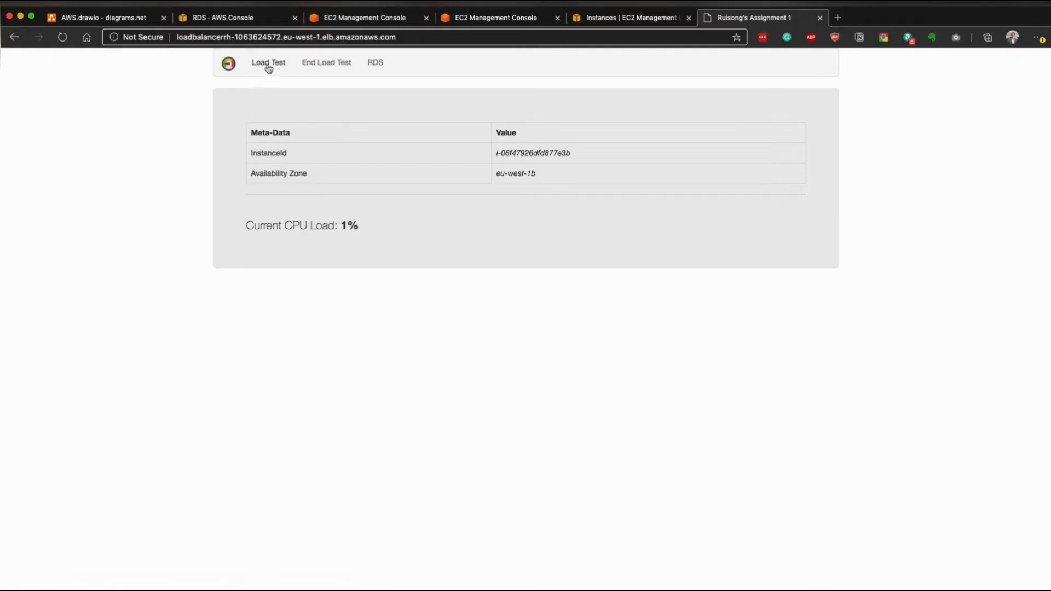
left_click(266, 64)
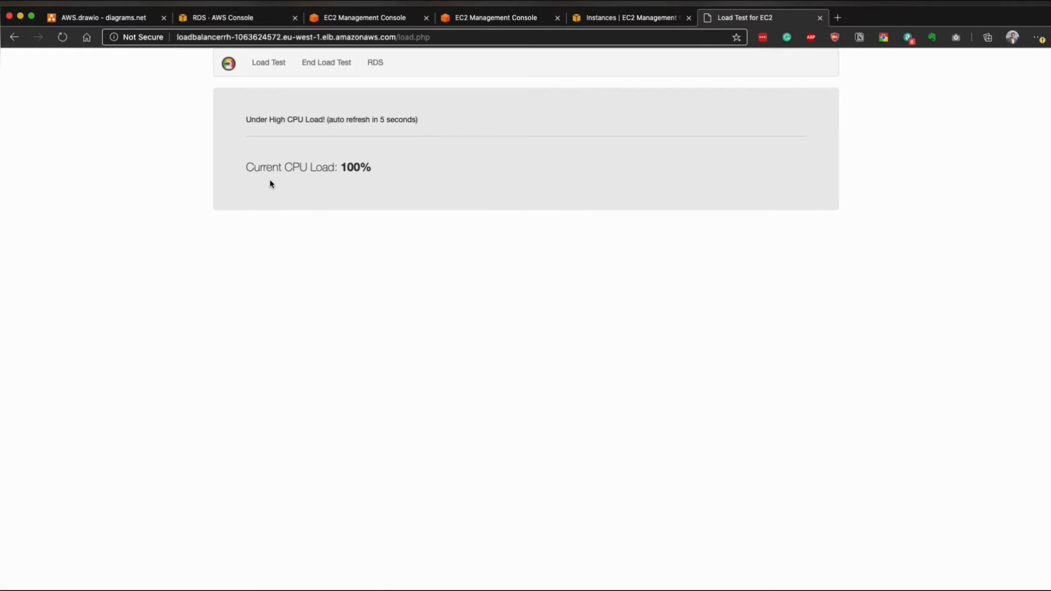
left_click_drag(246, 119, 470, 122)
- Review the instances managed by ASG_RH and the group's Auto Scaling metrics in CloudWatch monitoring
key("ctrl+shift+Tab")
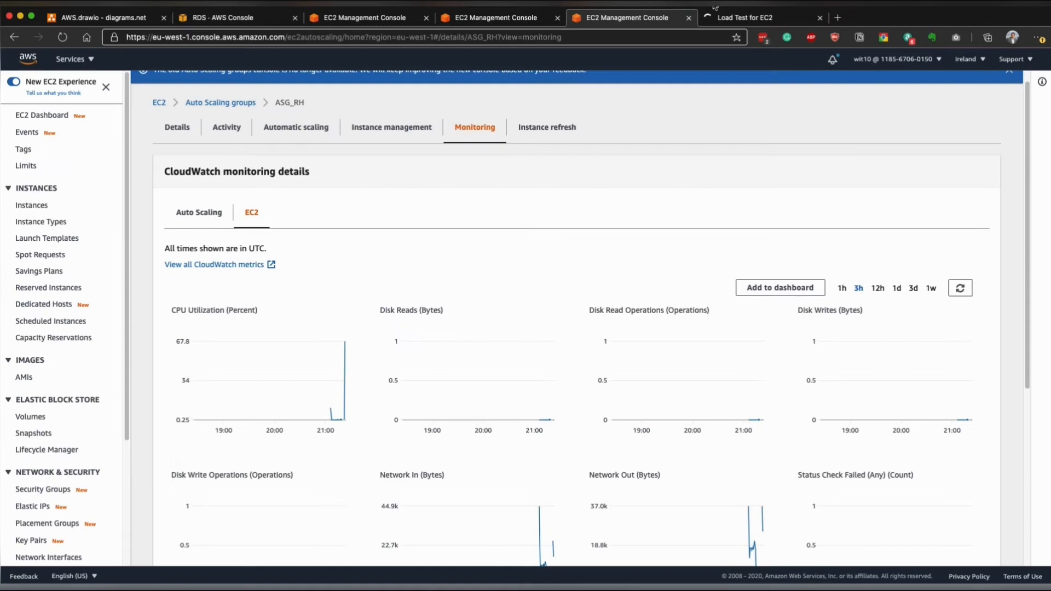
left_click(392, 128)
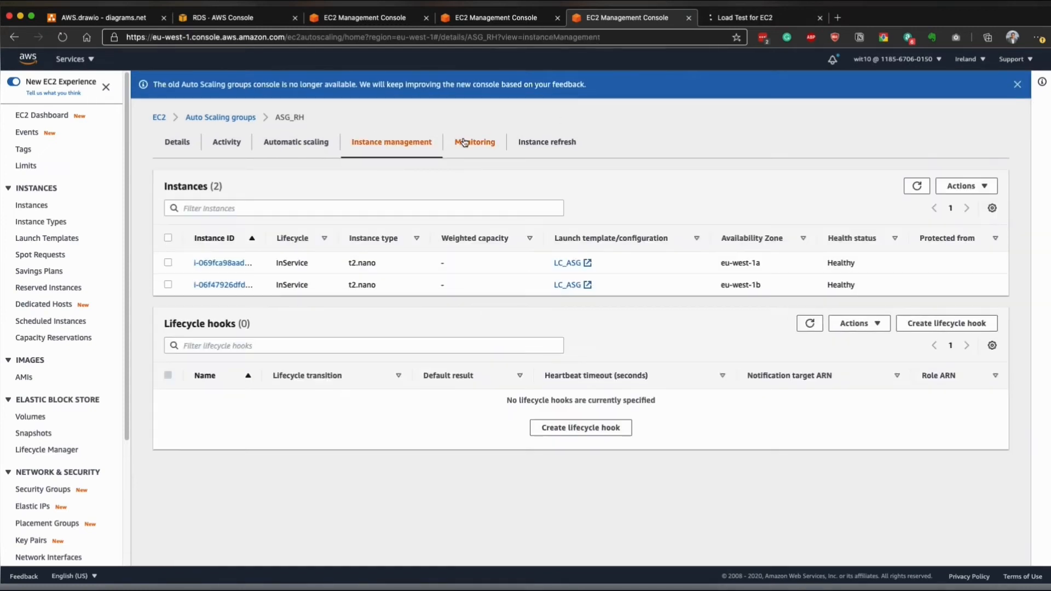
left_click(469, 146)
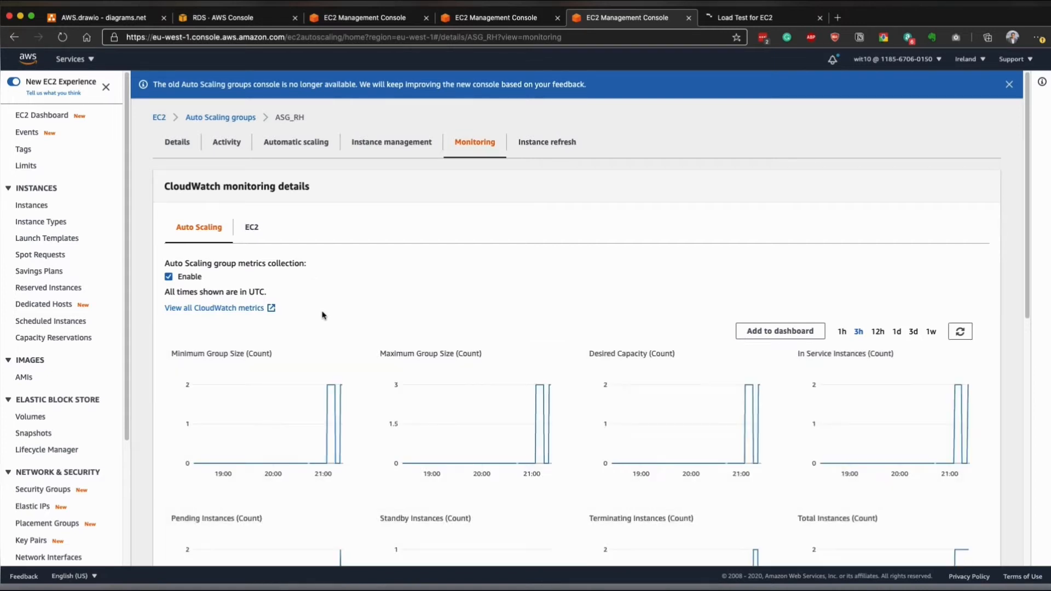
scroll(323, 315, "down", 1)
scroll(323, 315, "down", 1)
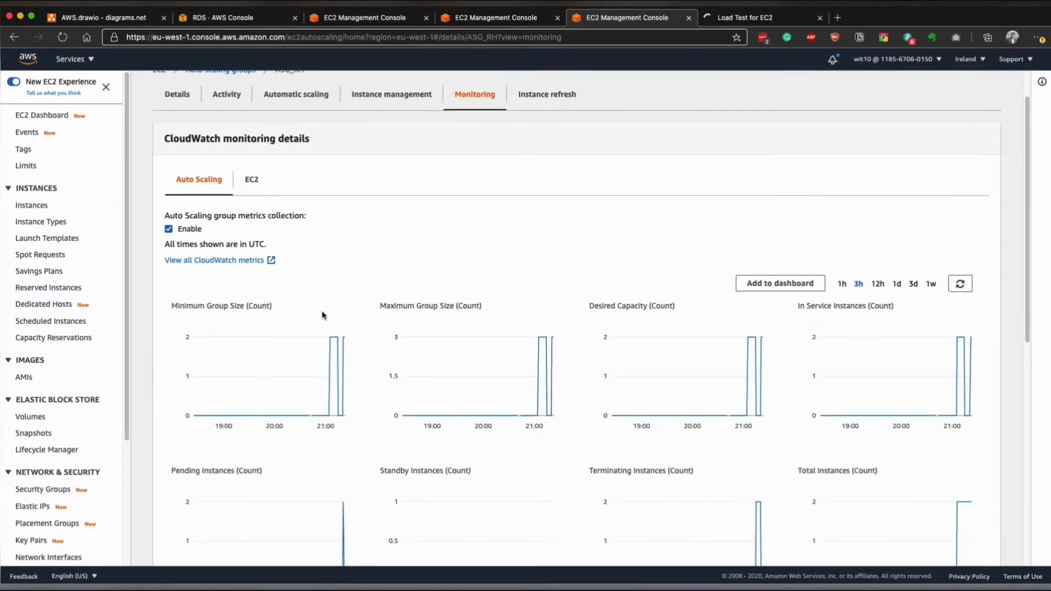
scroll(323, 315, "down", 1)
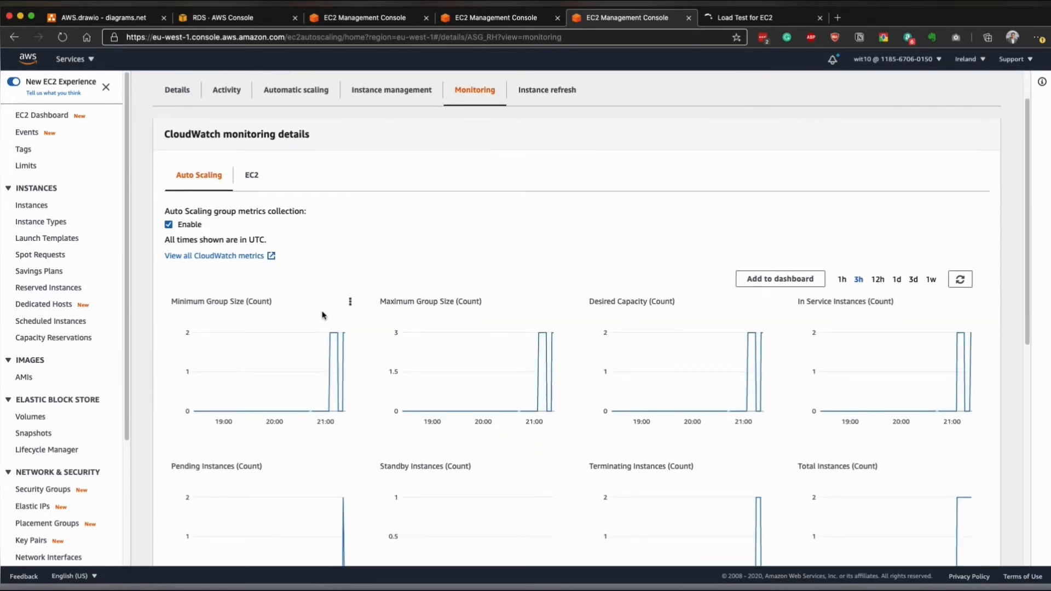
- Examine the EC2 metrics of ASG_RH, reading the latest CPU utilization peak and the network graphs
left_click(252, 175)
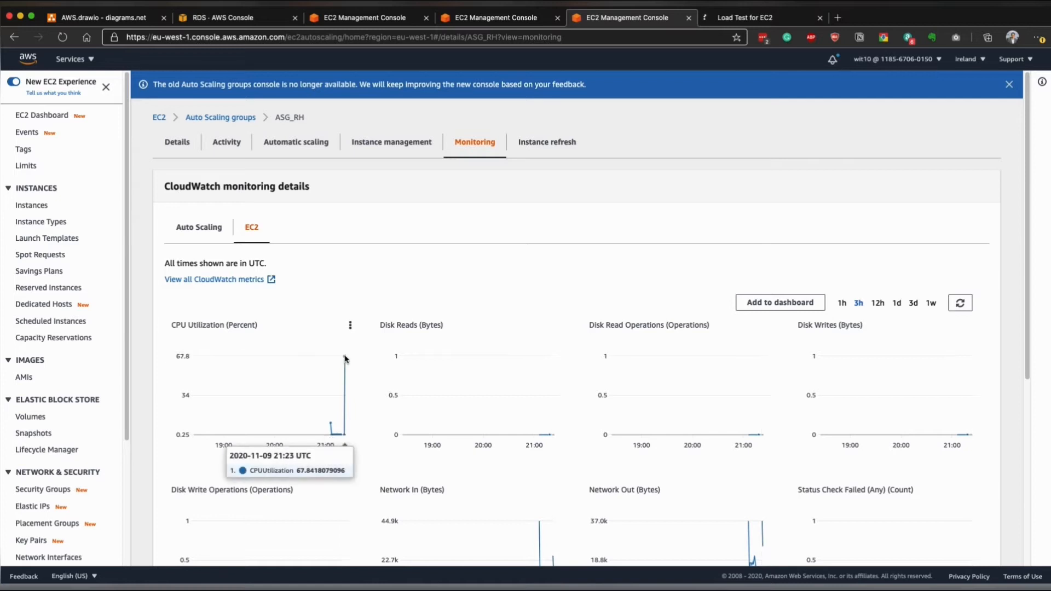
mouse_move(344, 358)
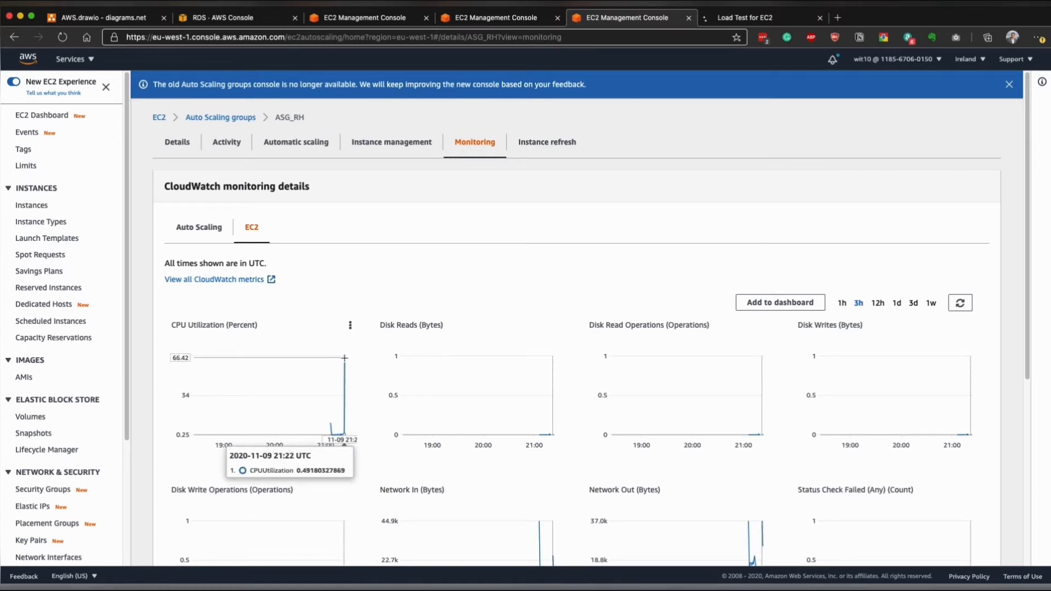
scroll(454, 347, "down", 2)
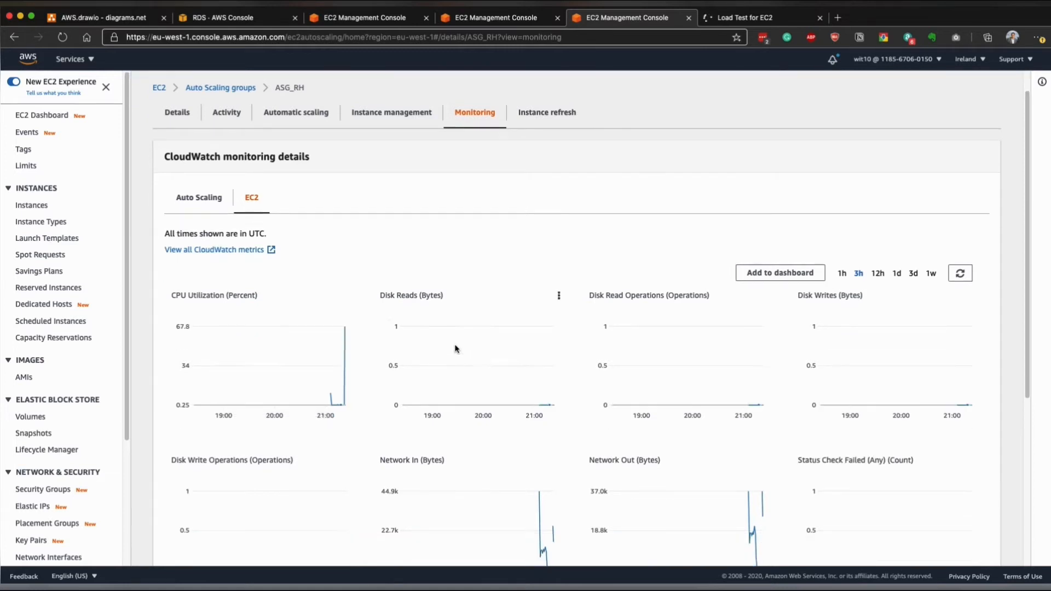
scroll(455, 346, "down", 2)
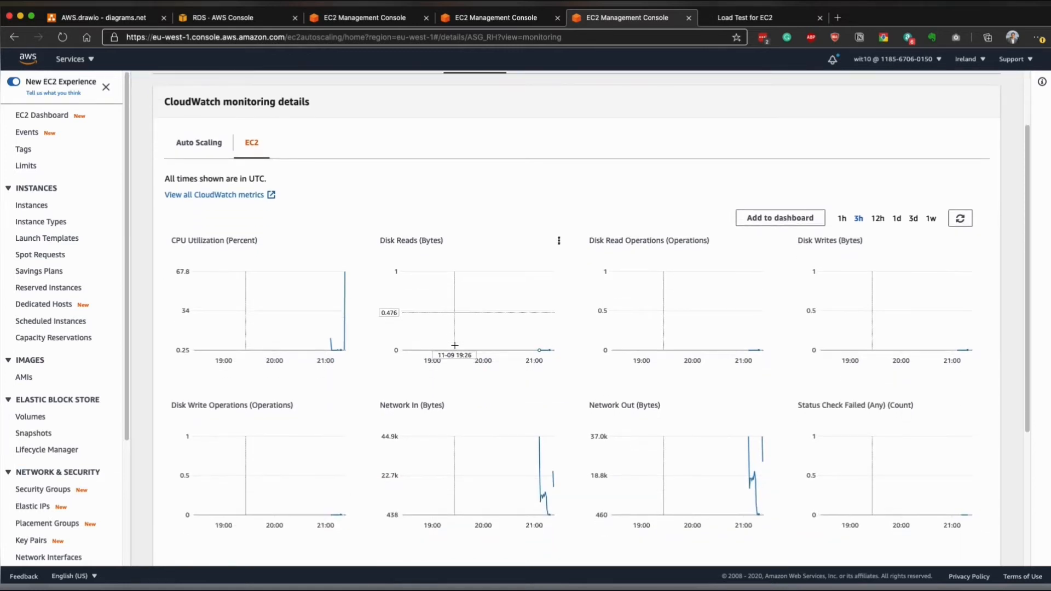
- Review the CloudWatch alarms in the OK and In alarm states, including the High CPU alarm's last state update
scroll(454, 345, "up", 3)
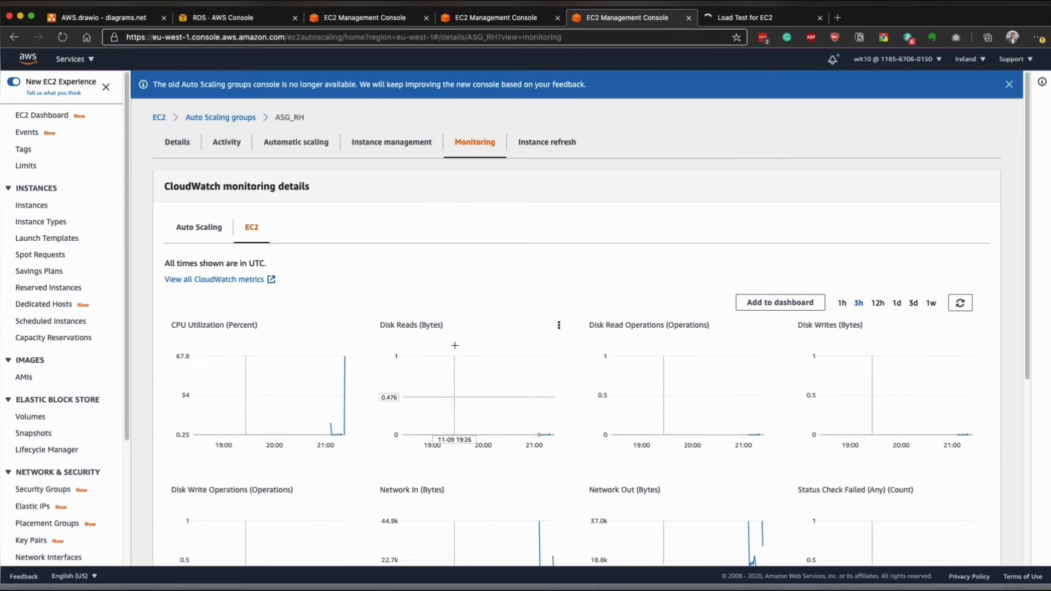
left_click(38, 210)
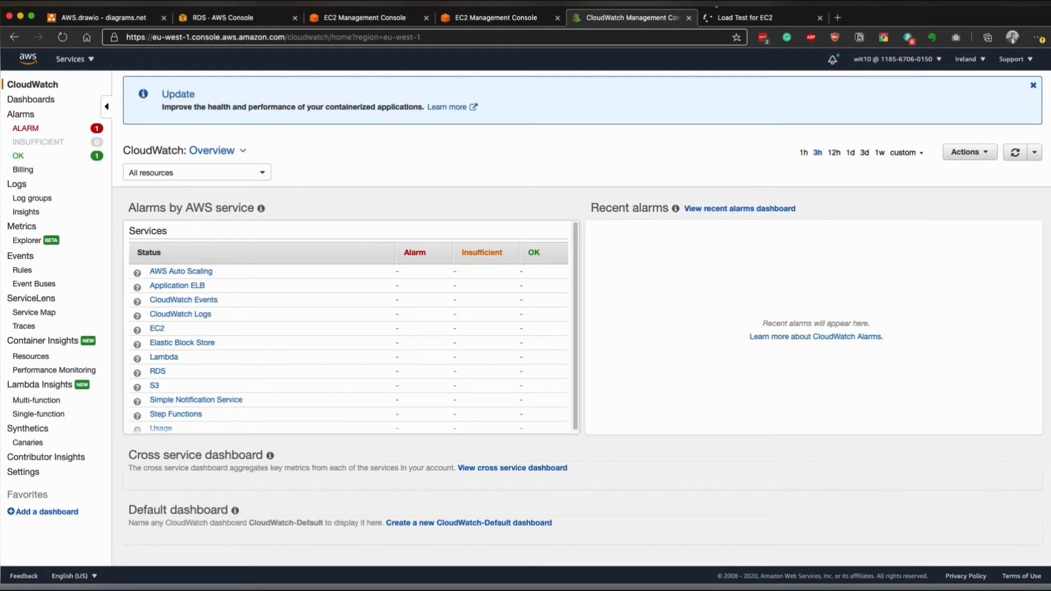
left_click(21, 155)
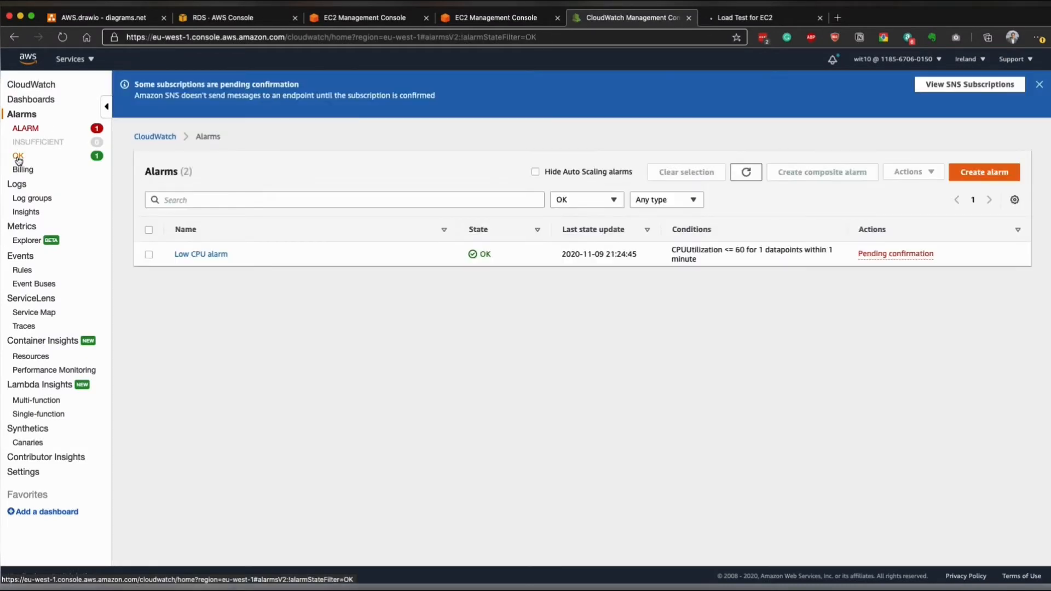
left_click(25, 128)
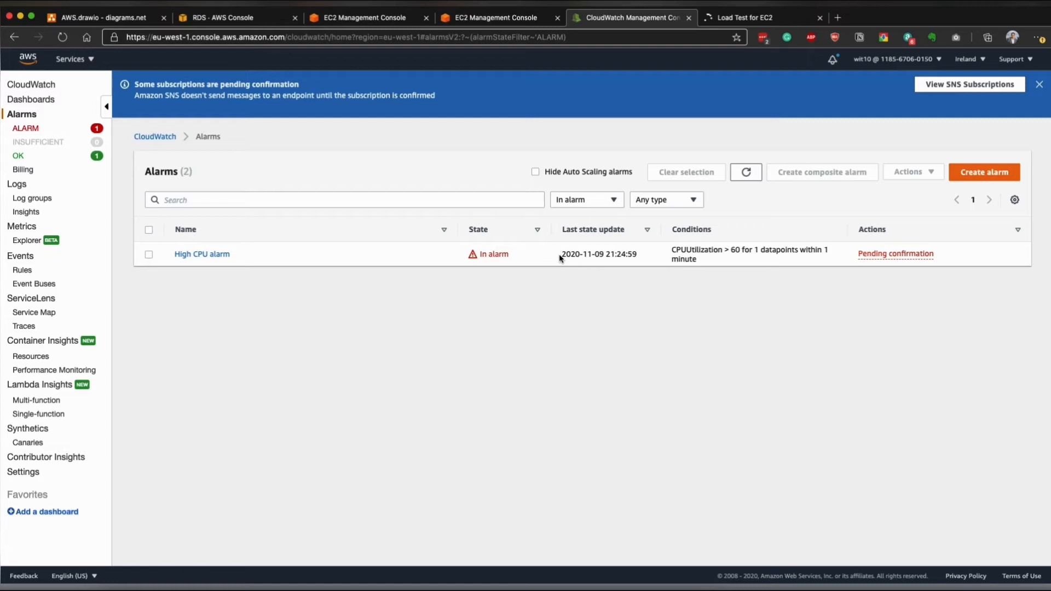
left_click_drag(560, 254, 635, 258)
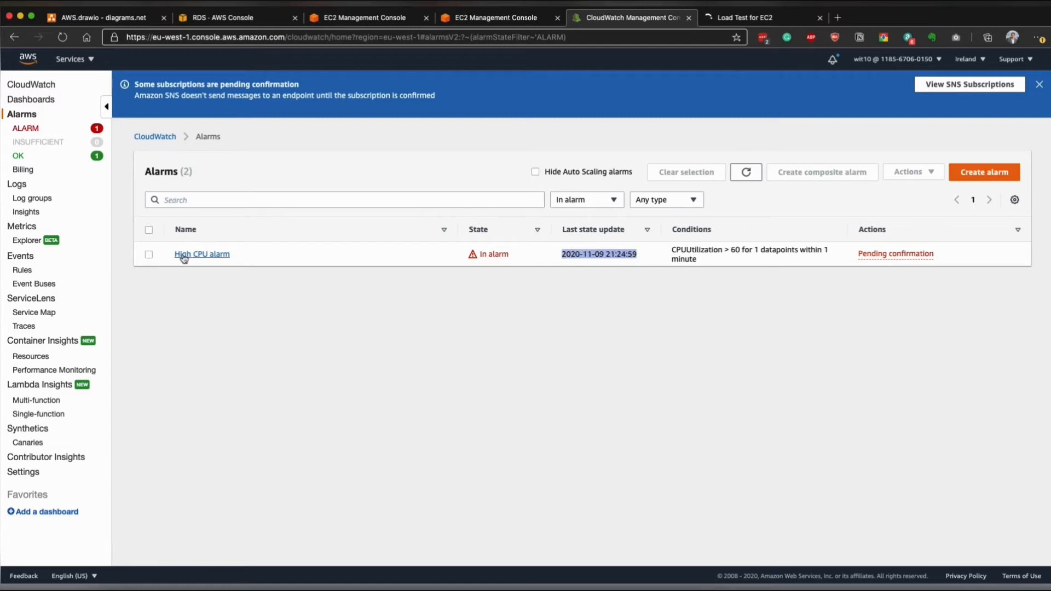
- Go to the EC2 service and view its running instances, followed by the unfiltered list of all instances
left_click(73, 59)
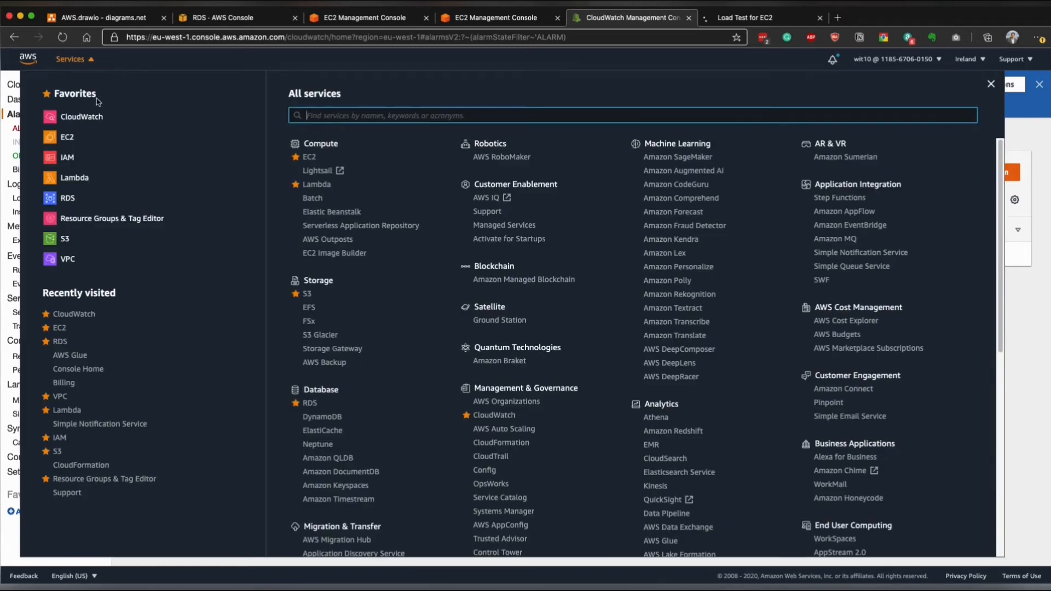
left_click(70, 138)
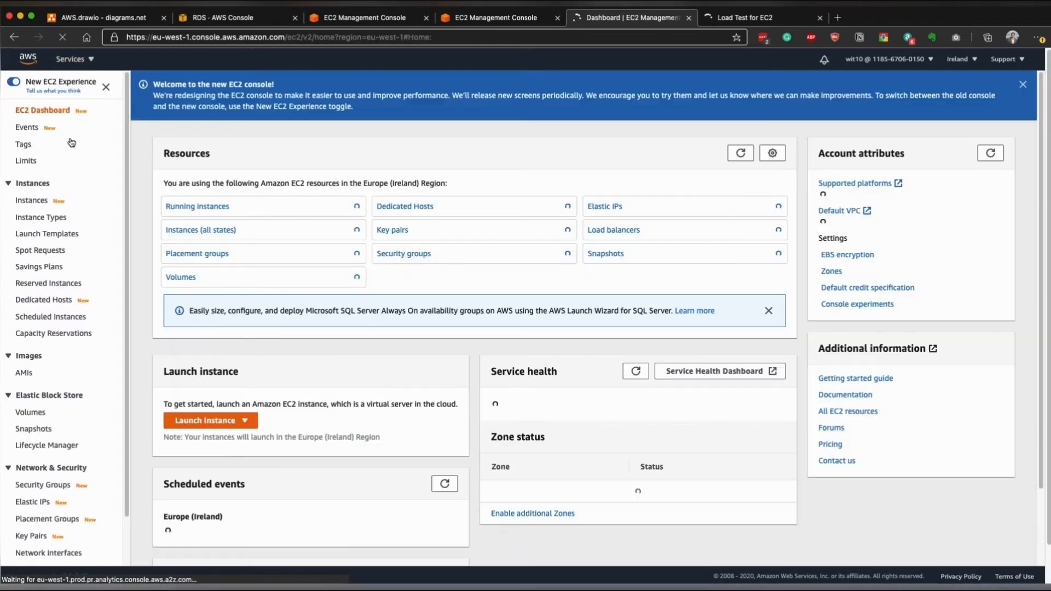
left_click(204, 207)
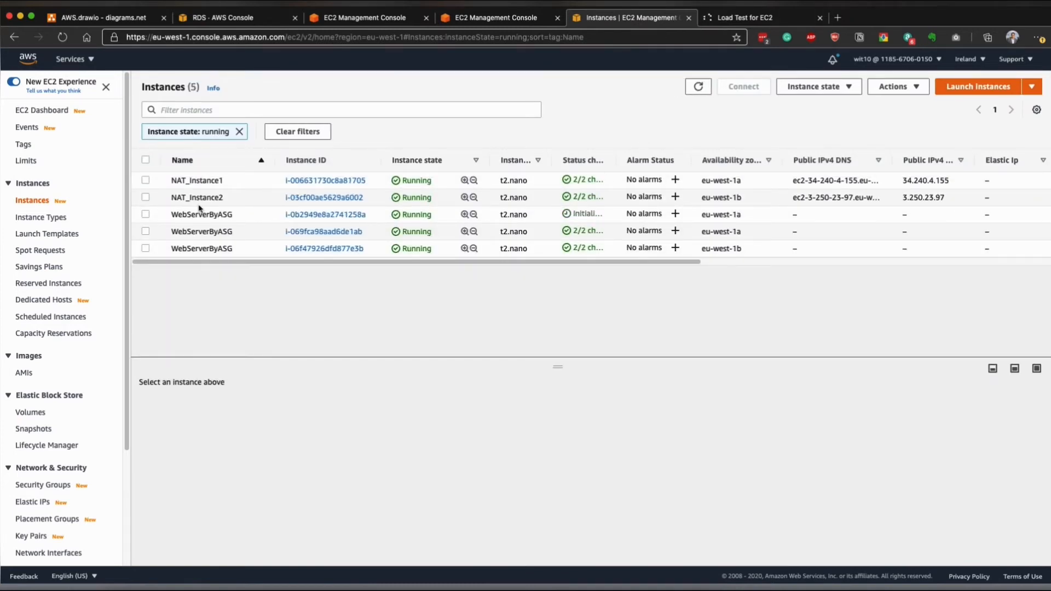
left_click(36, 215)
left_click(34, 201)
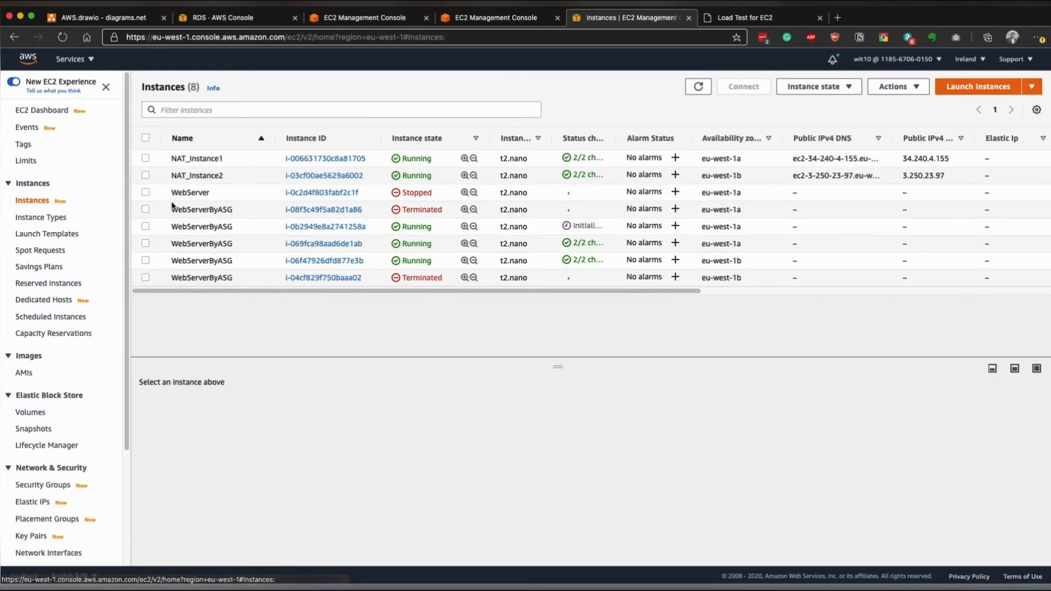
- Sort the instances by state, widen the Status check column and select the initializing WebServerByASG instance
left_click(408, 139)
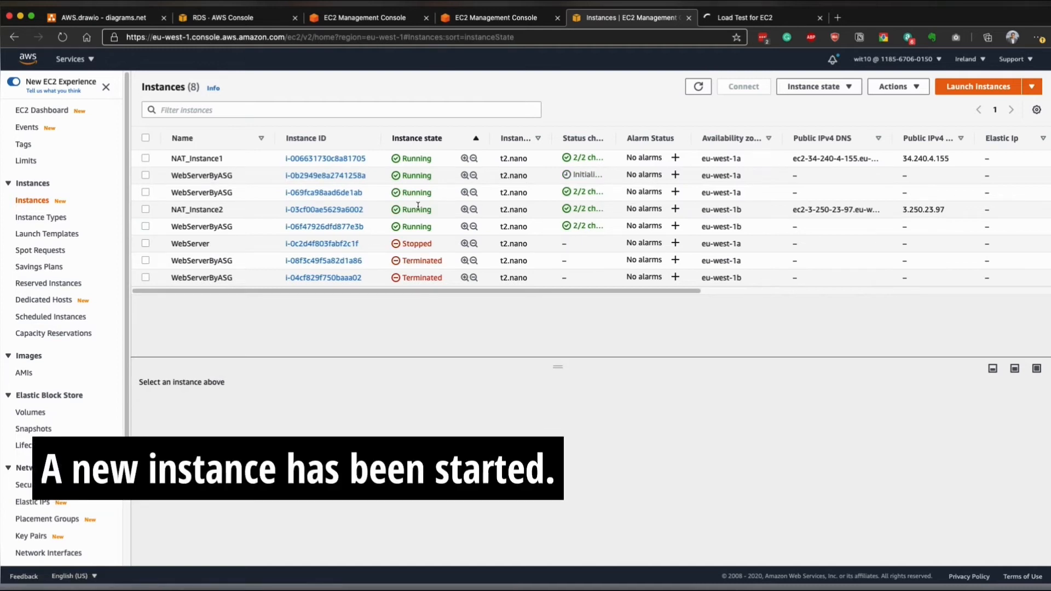
left_click_drag(610, 137, 725, 137)
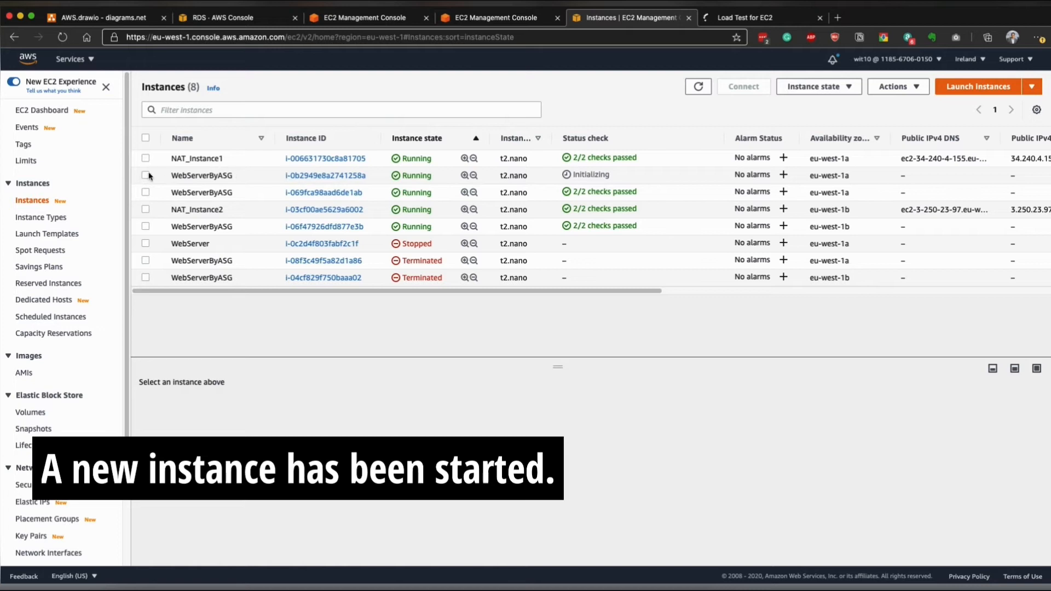
left_click_drag(172, 173, 812, 177)
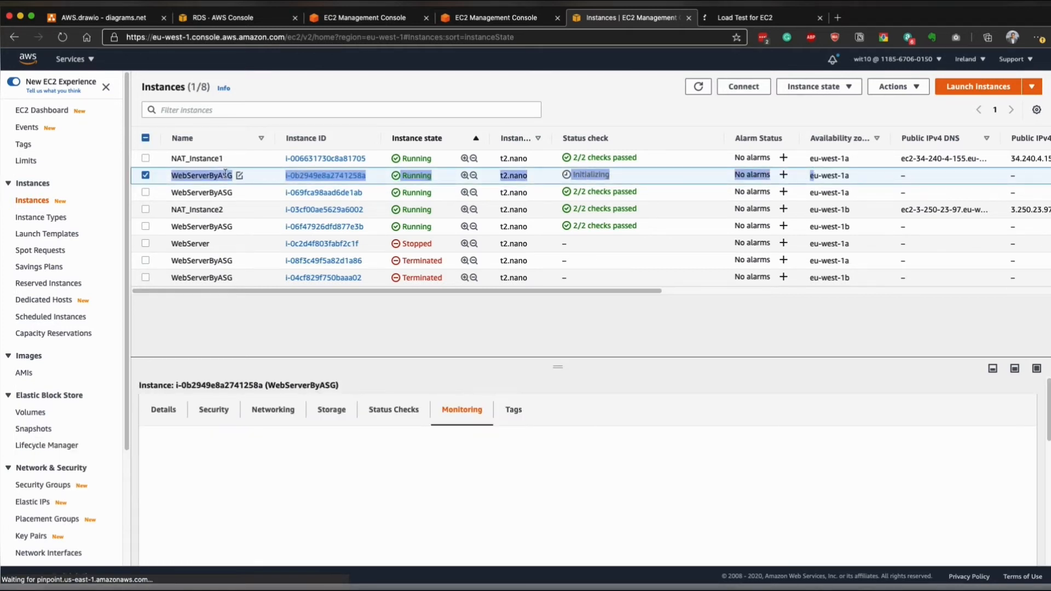
- Switch to the Spark mail app, read the newest New_Instance_added notification and minimize the mail window
left_click(299, 561)
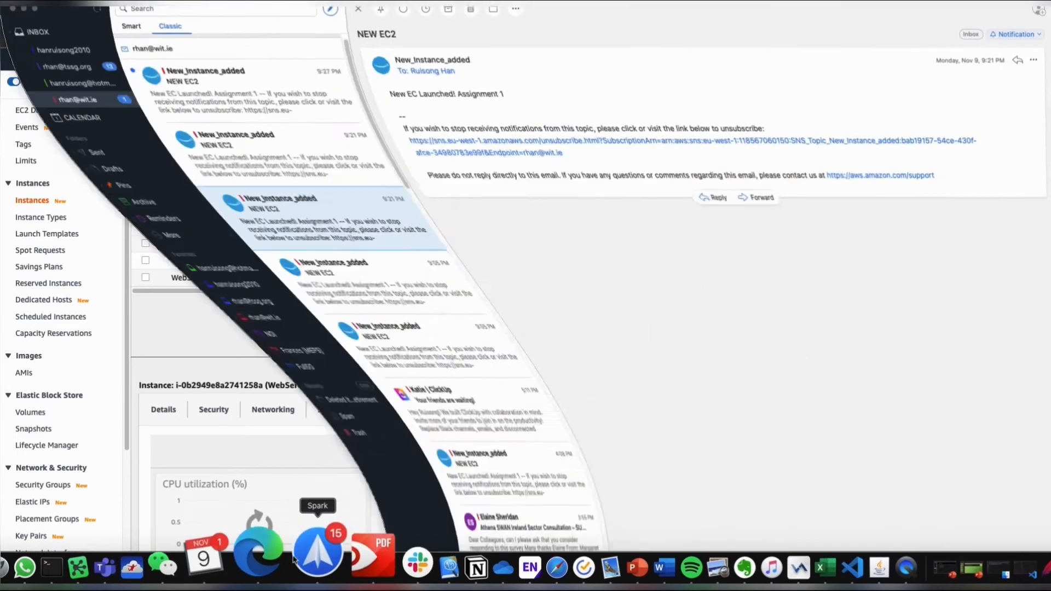
left_click(202, 103)
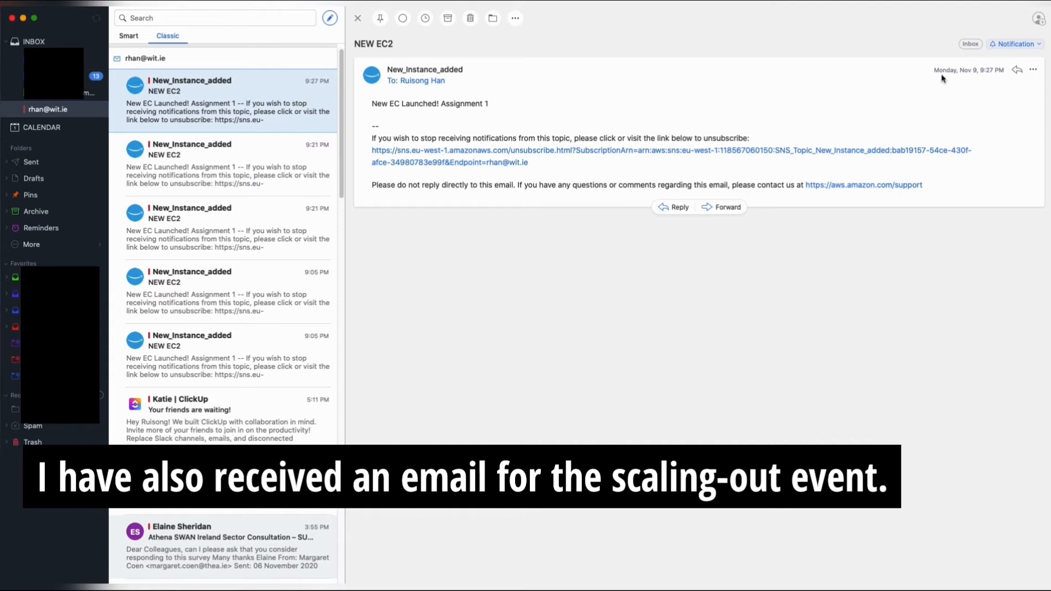
left_click(22, 19)
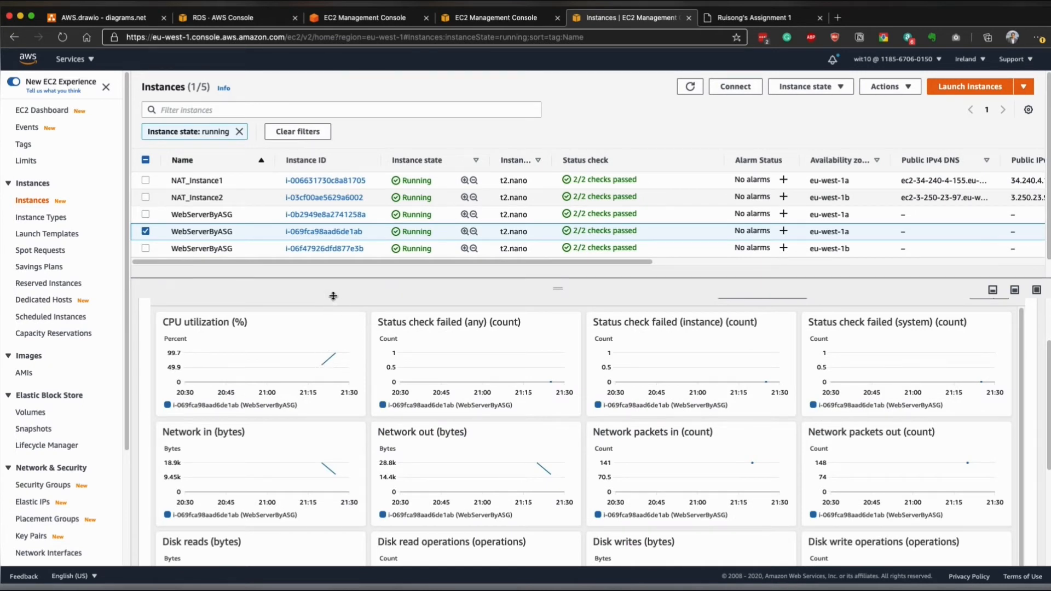
- Switch the monitoring graphs from the selected WebServerByASG instance to the one in eu-west-1b
mouse_move(328, 360)
left_click(146, 232)
left_click(146, 249)
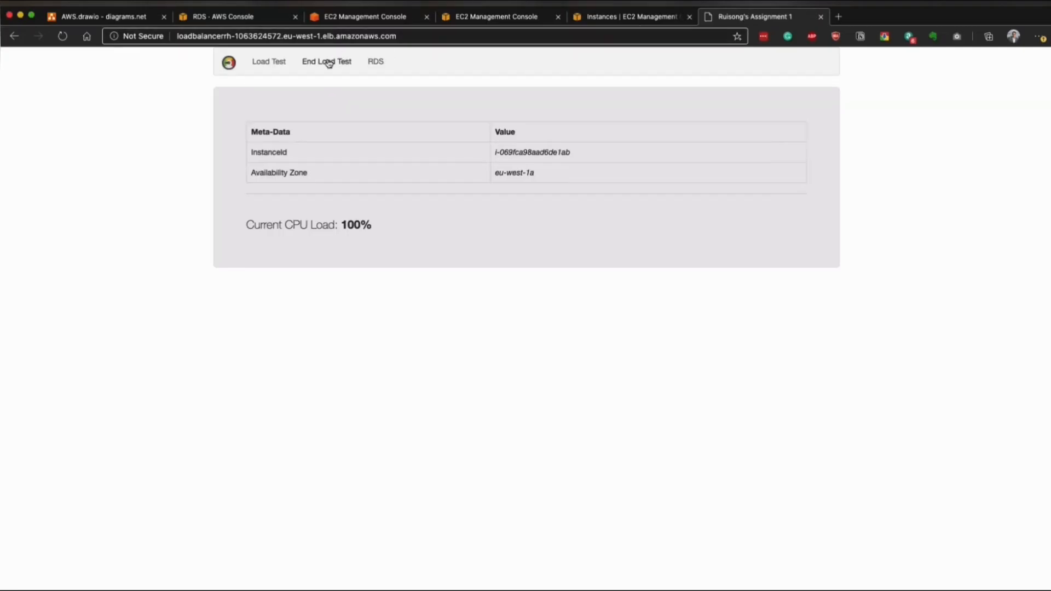
- End the load test and reload the web application's home page repeatedly to check the responding instance and CPU load
left_click(328, 62)
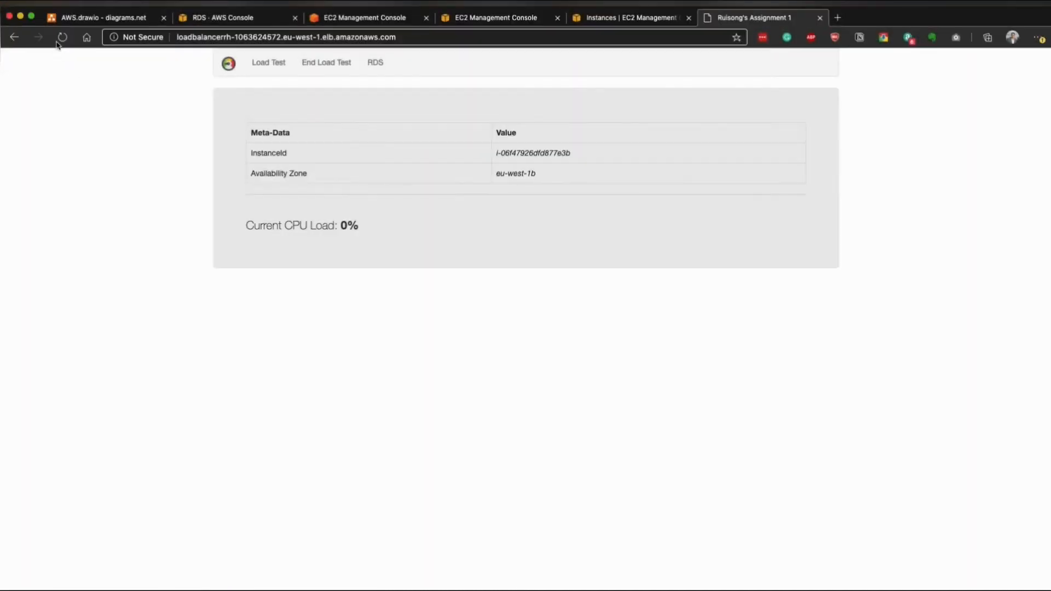
left_click(62, 37)
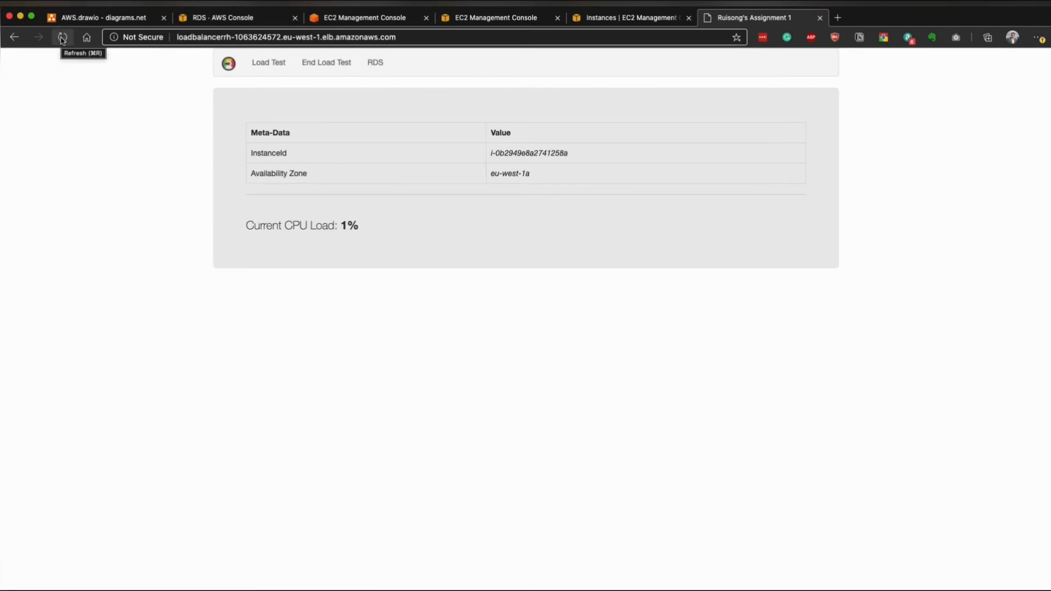
left_click(63, 39)
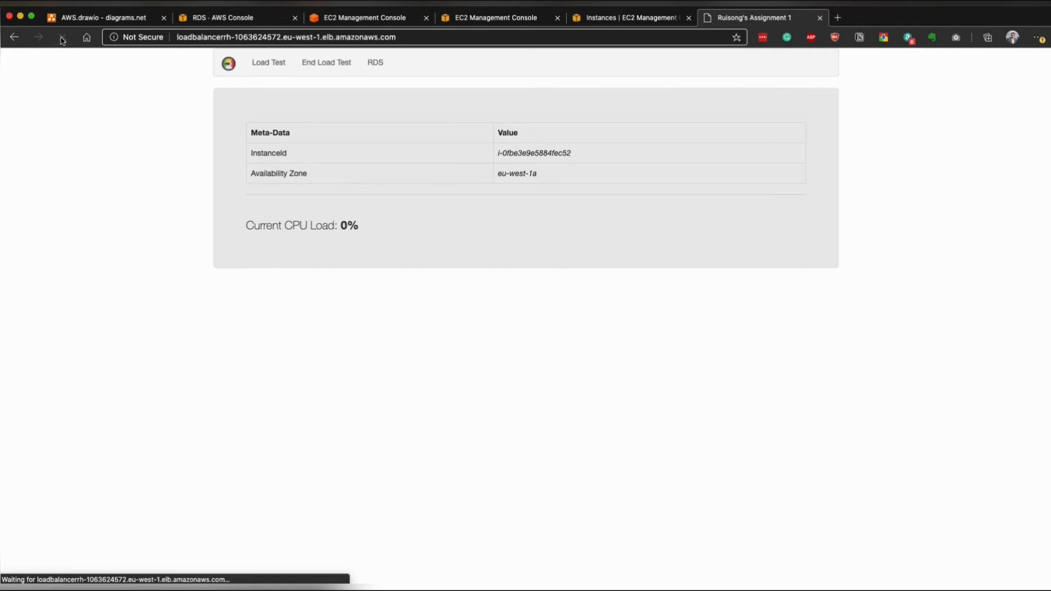
left_click(63, 41)
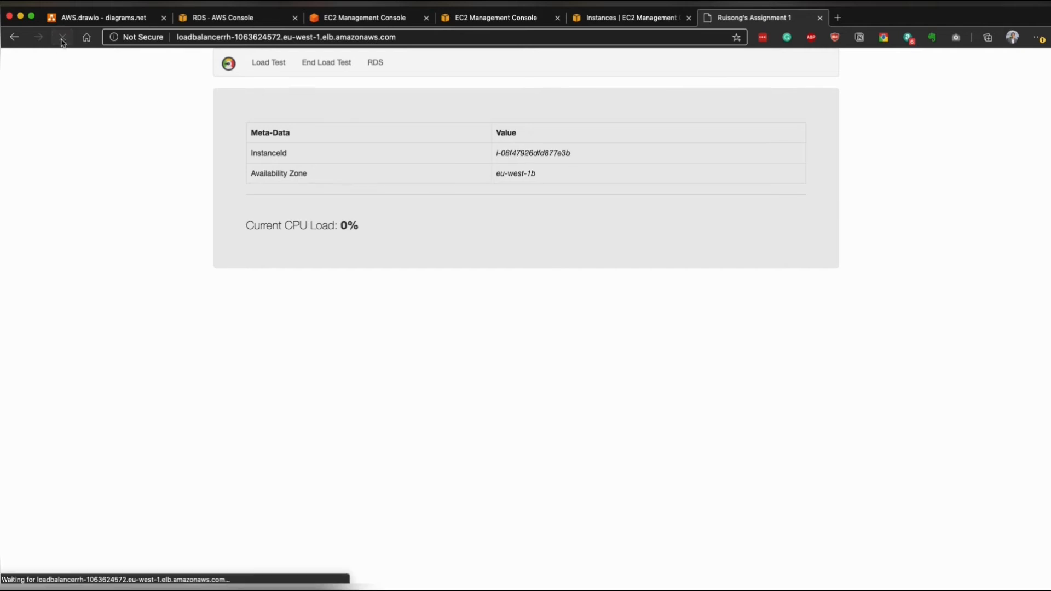
left_click(63, 41)
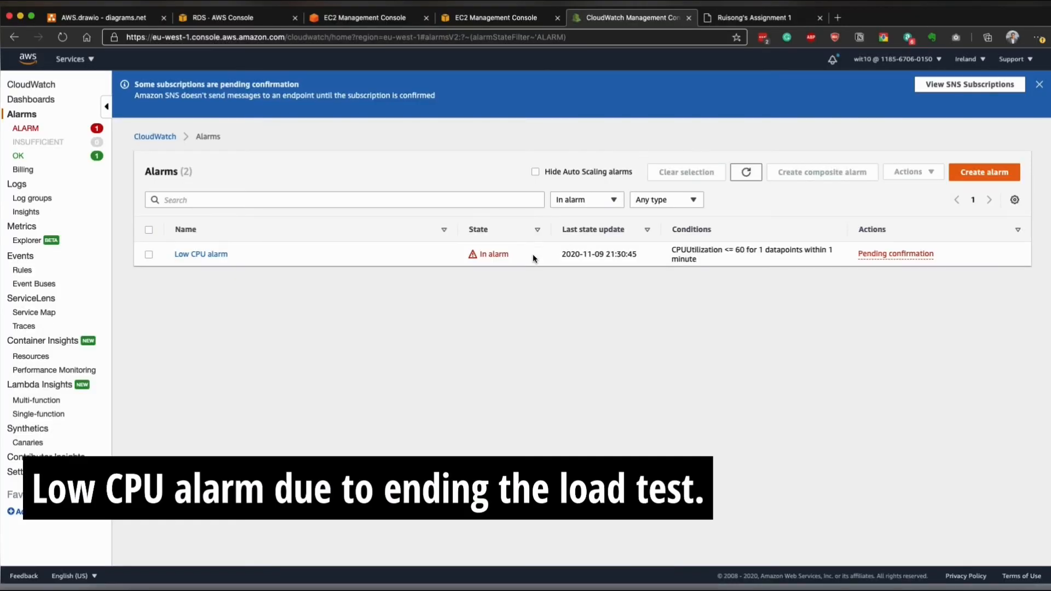
- Inspect the Low CPU alarm's CPUUtilization graph and details in CloudWatch, and return to the EC2 service
left_click(202, 254)
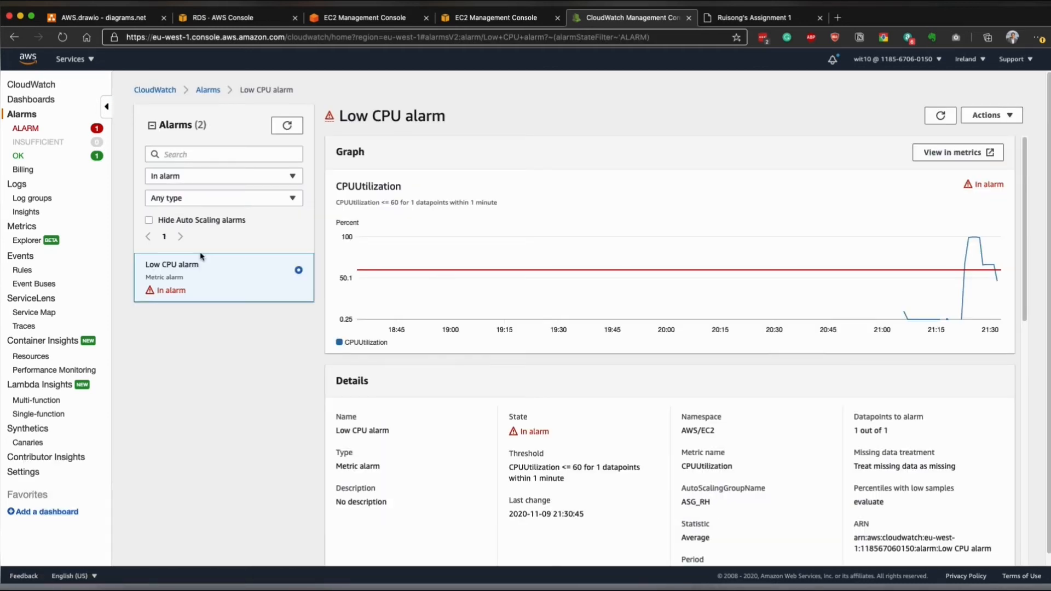
mouse_move(981, 241)
left_click(82, 62)
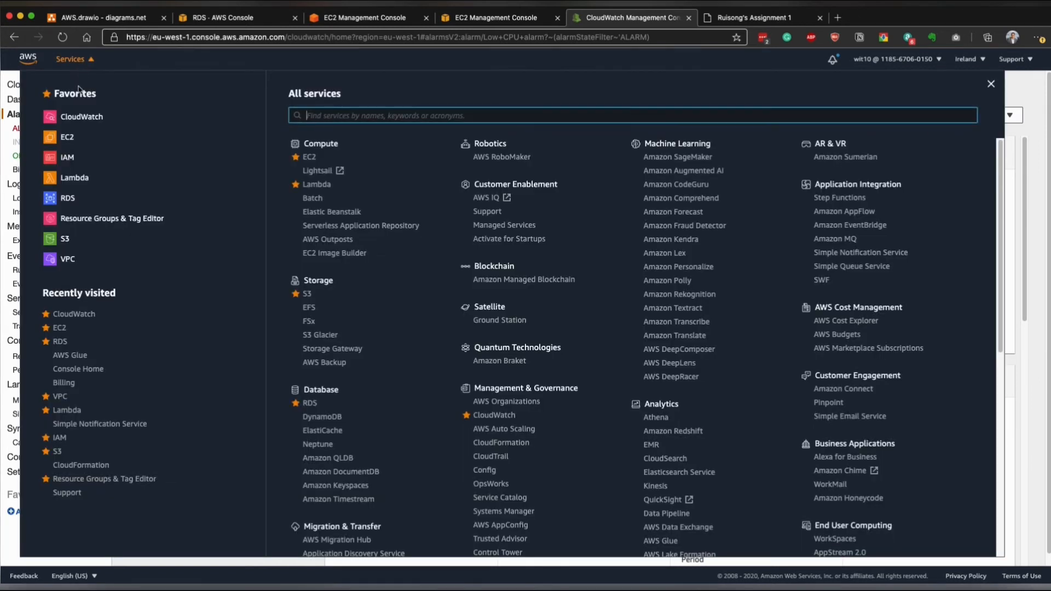
left_click(71, 137)
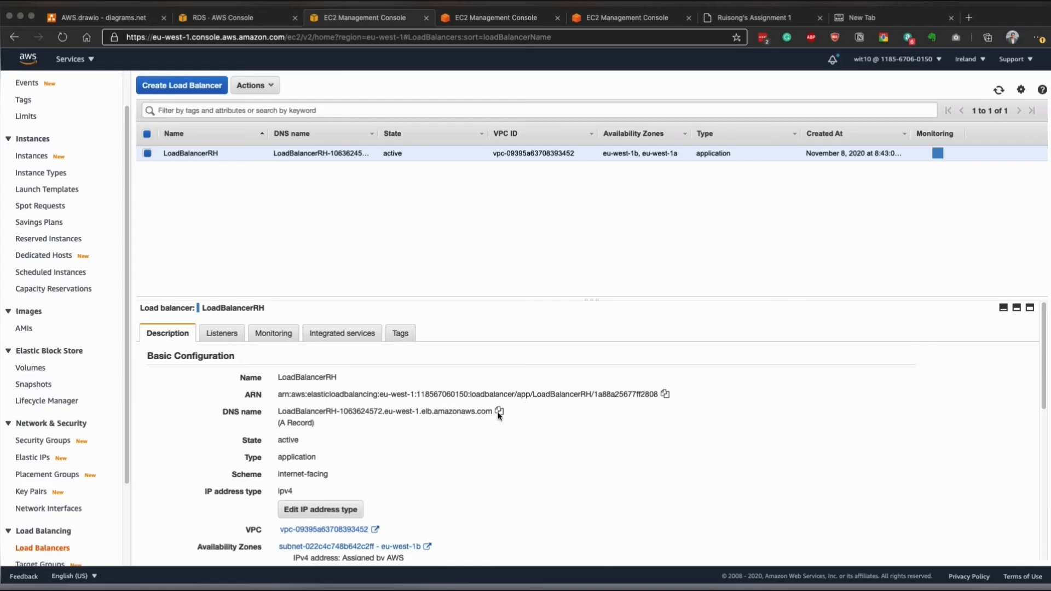
- Copy the DNS name of LoadBalancerRH and switch to Apache JMeter
left_click(500, 412)
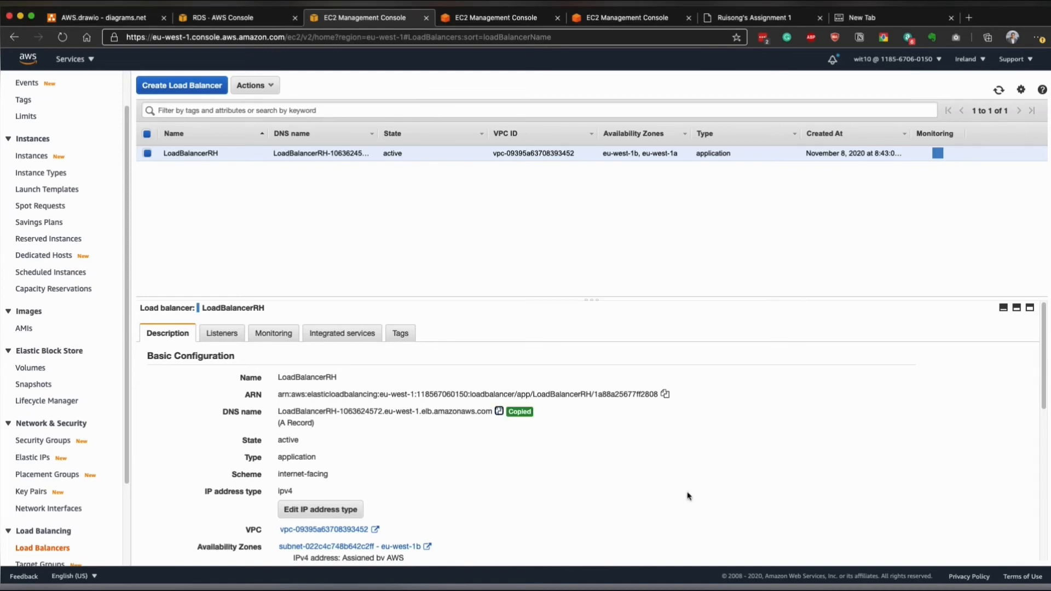
mouse_move(733, 559)
left_click(798, 553)
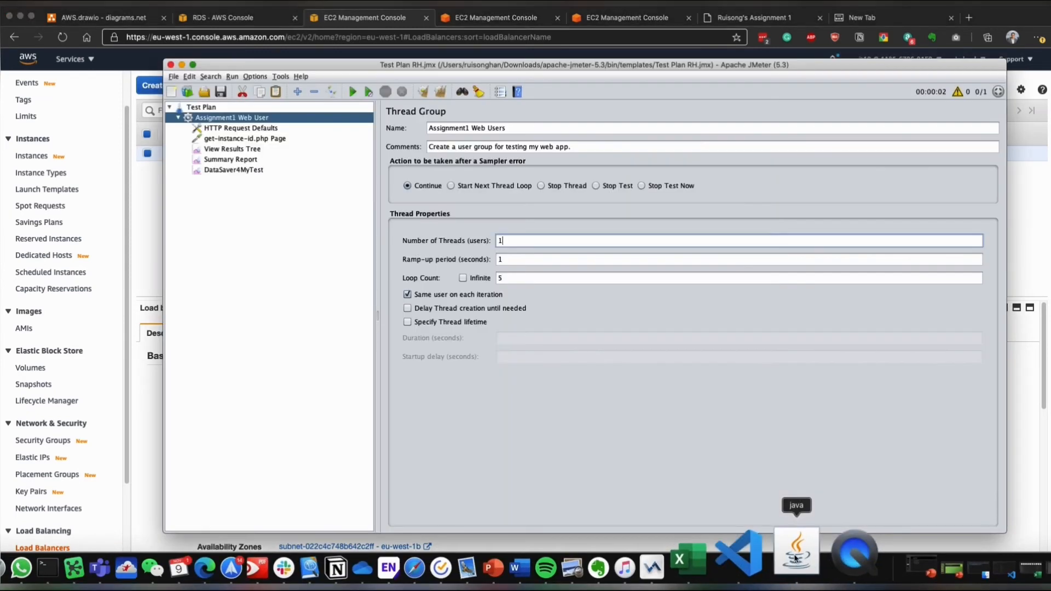
- Review the Assignment1 Web Users thread group's name, comment and loop count
left_click(474, 127)
left_click(473, 145)
double_click(505, 277)
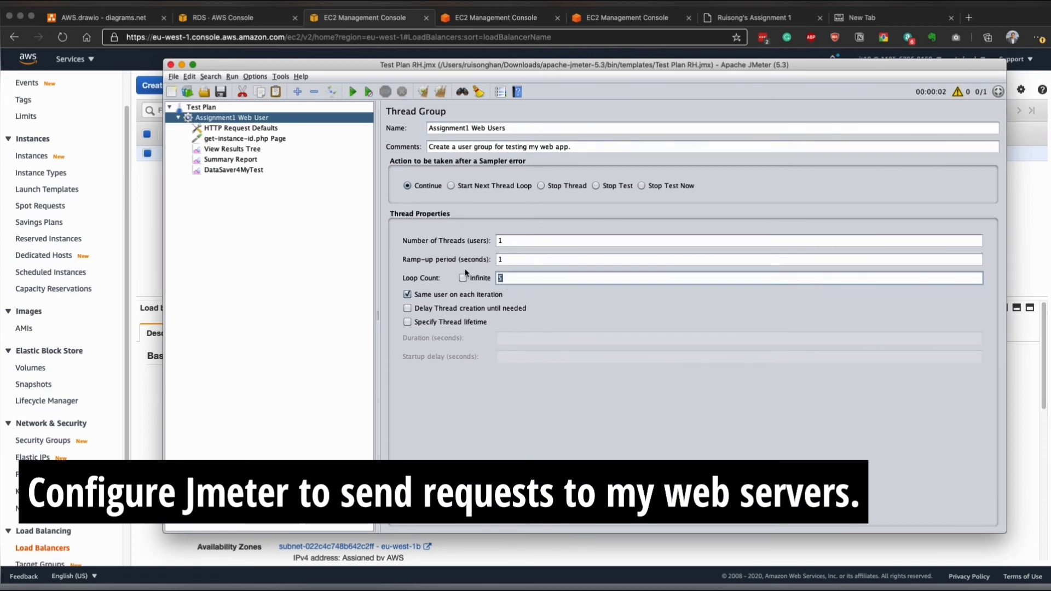
- Set the server name in HTTP Request Defaults to the copied address LoadBalancerRH-1063624572.eu-west-1.elb.amazonaws.com
left_click(255, 130)
left_click_drag(790, 195, 486, 165)
key("BackSpace")
key("super+v")
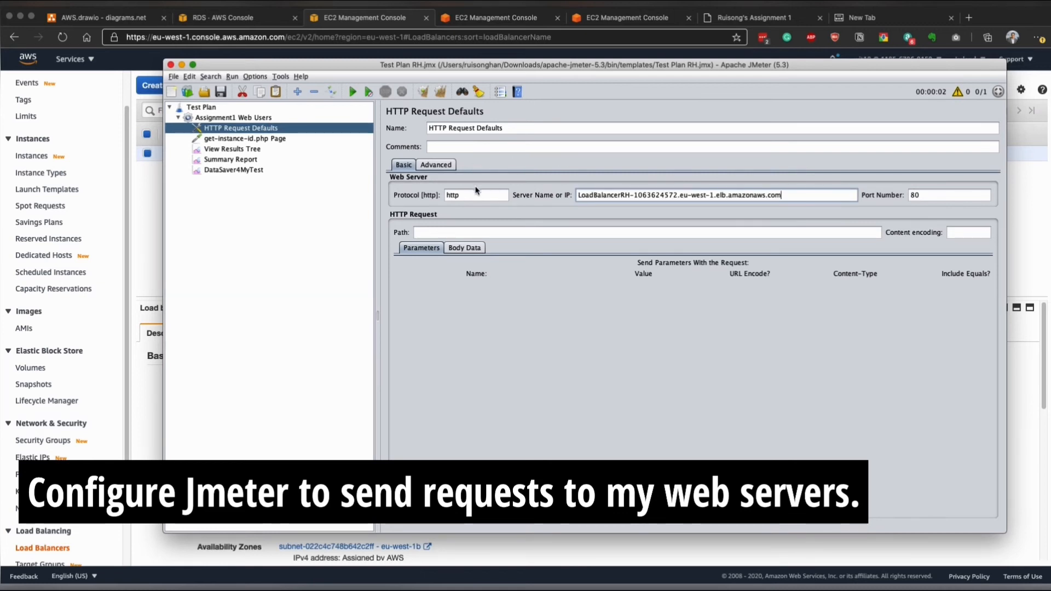
key("Tab")
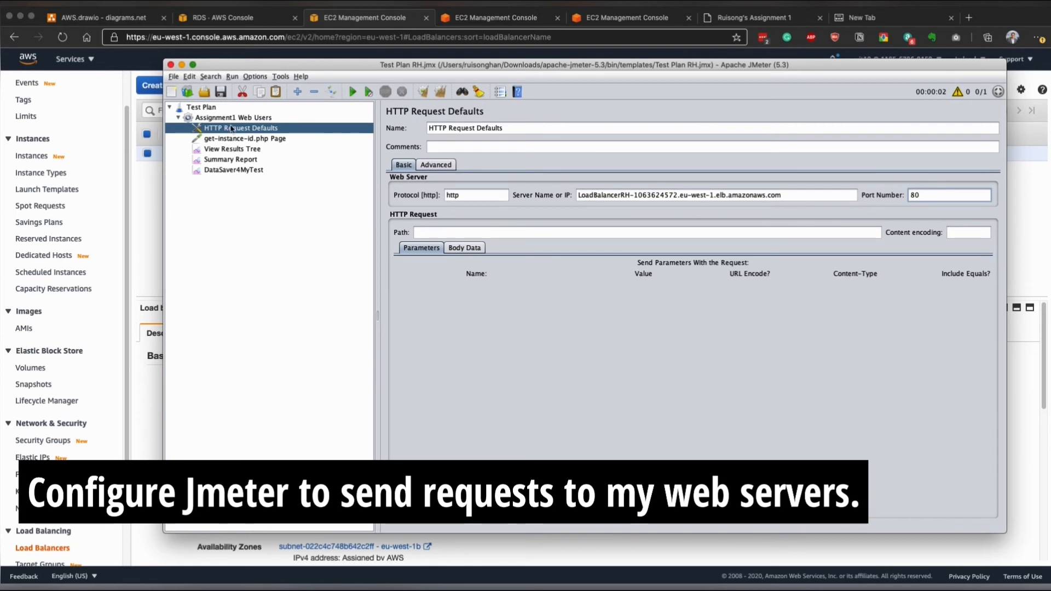
- Examine the get-instance-id.php request path, the View Results Tree and Summary Report listeners, and DataSaver4MyTest's output file
left_click(235, 140)
left_click_drag(578, 244, 415, 239)
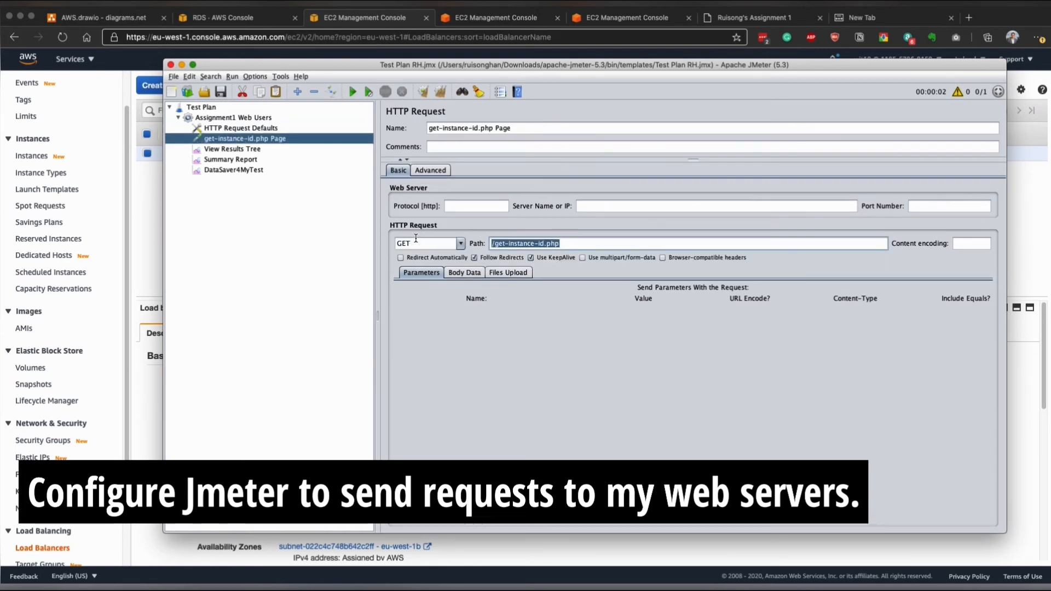
left_click(235, 149)
left_click(232, 159)
left_click(233, 148)
left_click(232, 160)
left_click(233, 170)
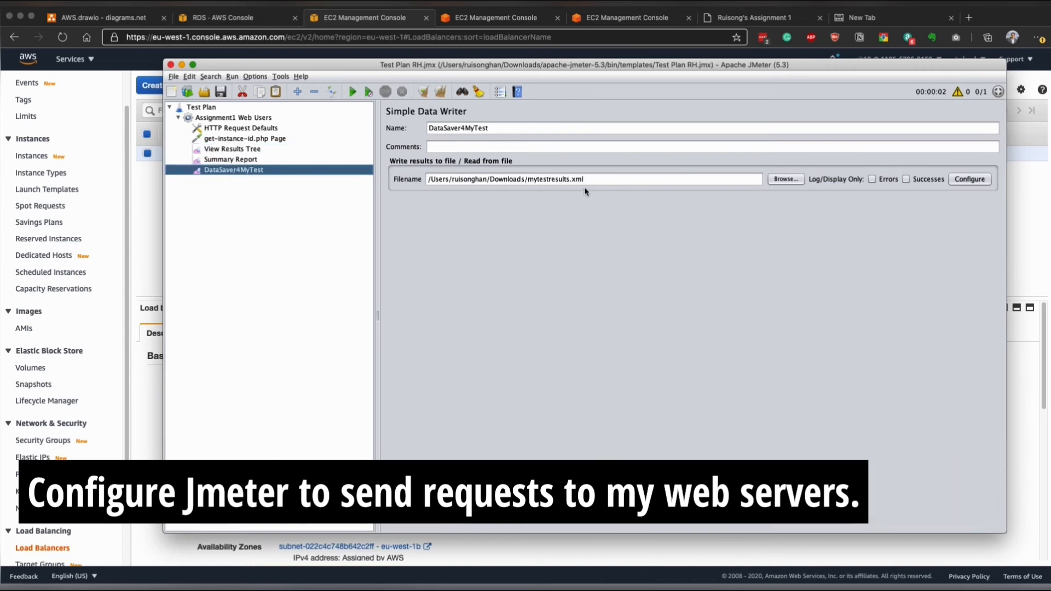
left_click_drag(591, 180, 330, 173)
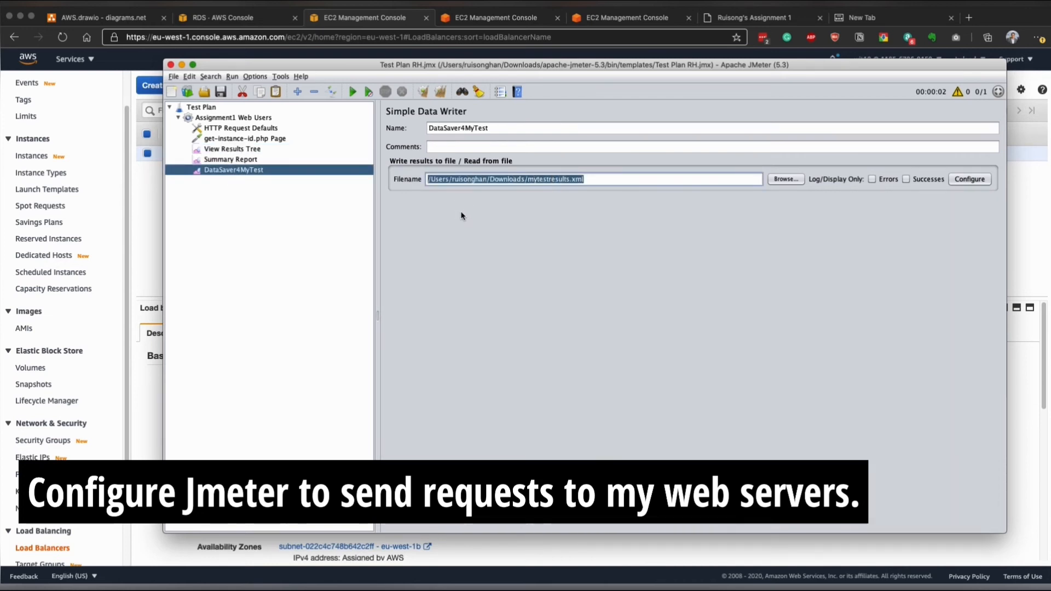
- Run the test plan with View Results Tree displayed, overwriting the existing mytestresults.xml file
left_click(244, 151)
left_click(356, 96)
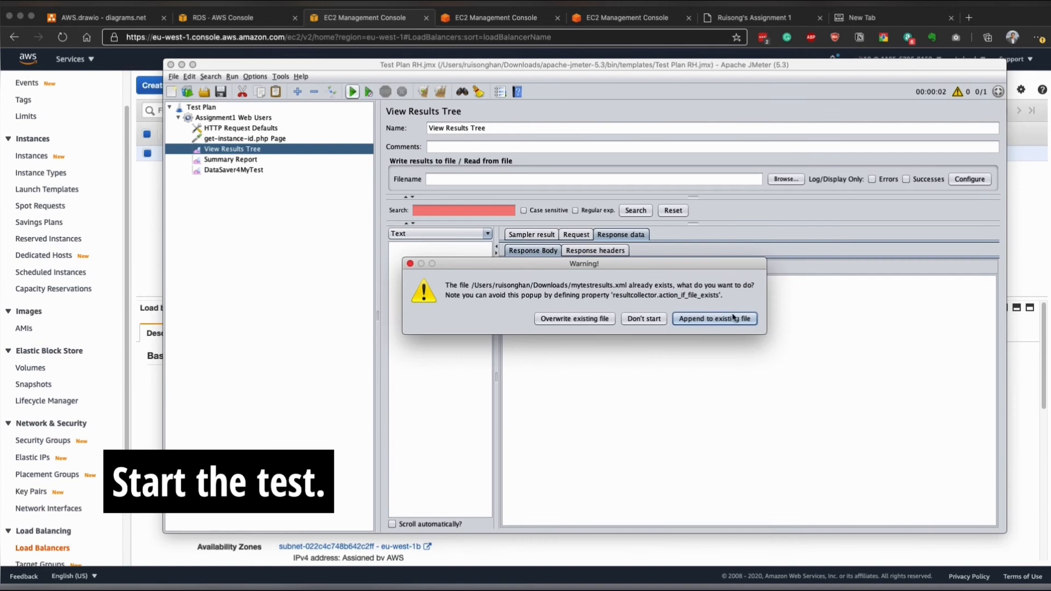
left_click(575, 319)
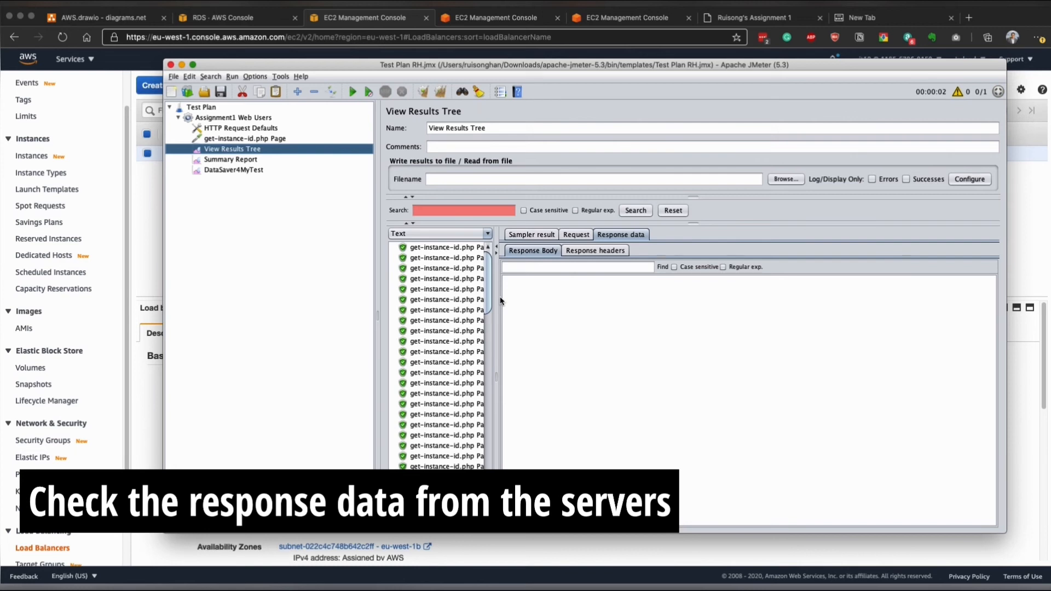
- Compare the instance ID in the first get-instance-id.php response with the WebServerByASG instance in eu-west-1a on the EC2 Instances page
left_click_drag(490, 287, 438, 225)
left_click(443, 247)
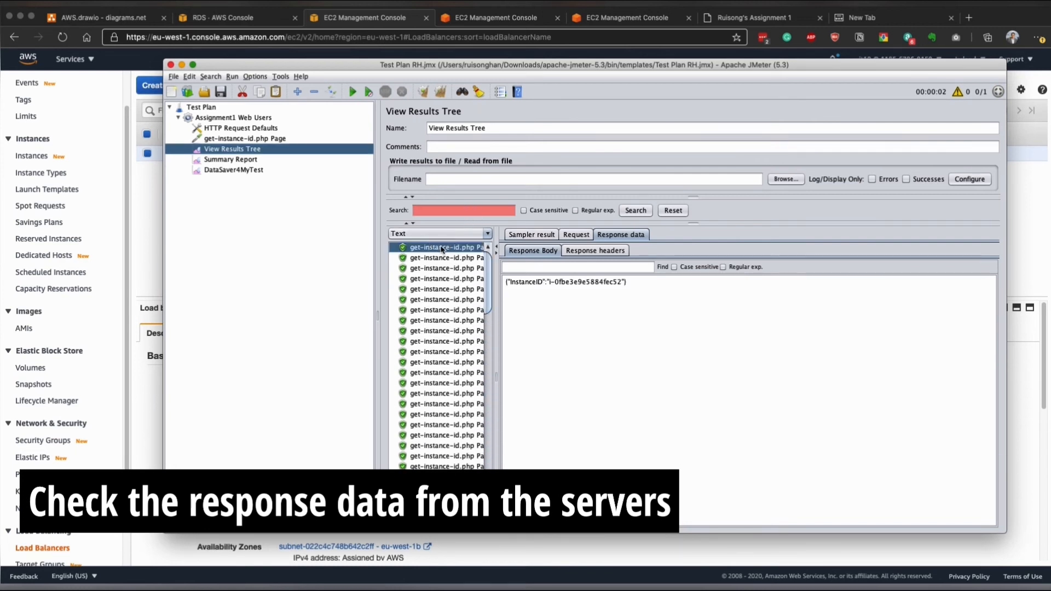
left_click_drag(552, 283, 625, 290)
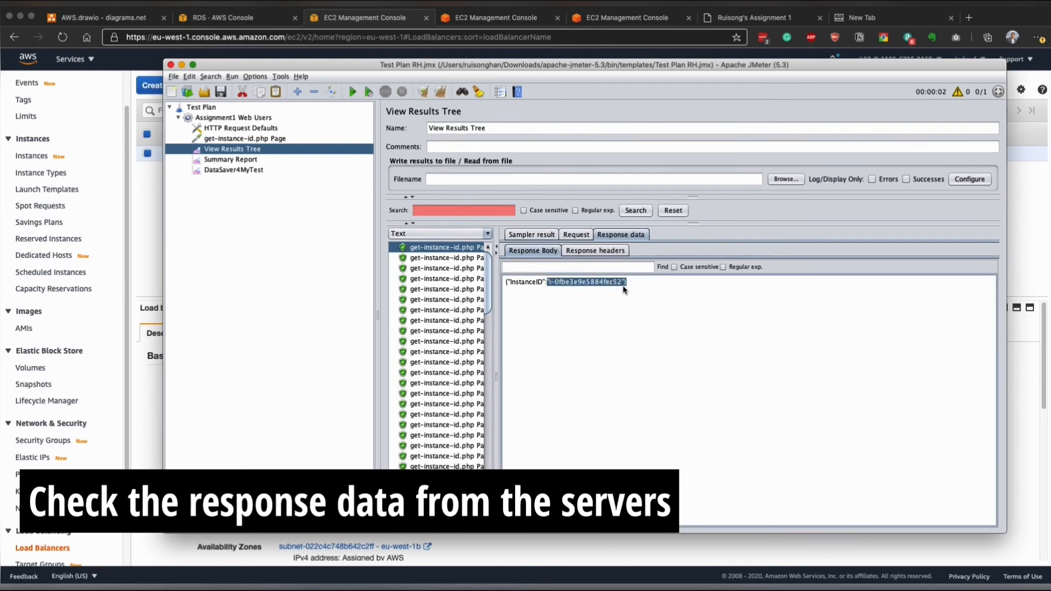
left_click(67, 153)
left_click(39, 158)
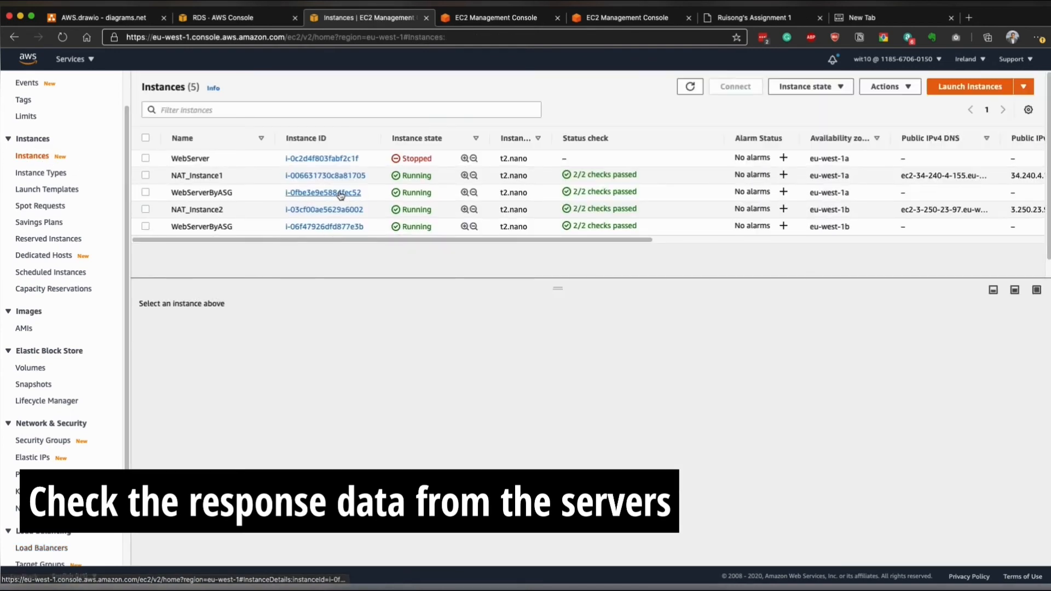
mouse_move(274, 194)
left_mouse_down()
mouse_move(365, 195)
mouse_move(282, 193)
left_mouse_up()
left_click(145, 192)
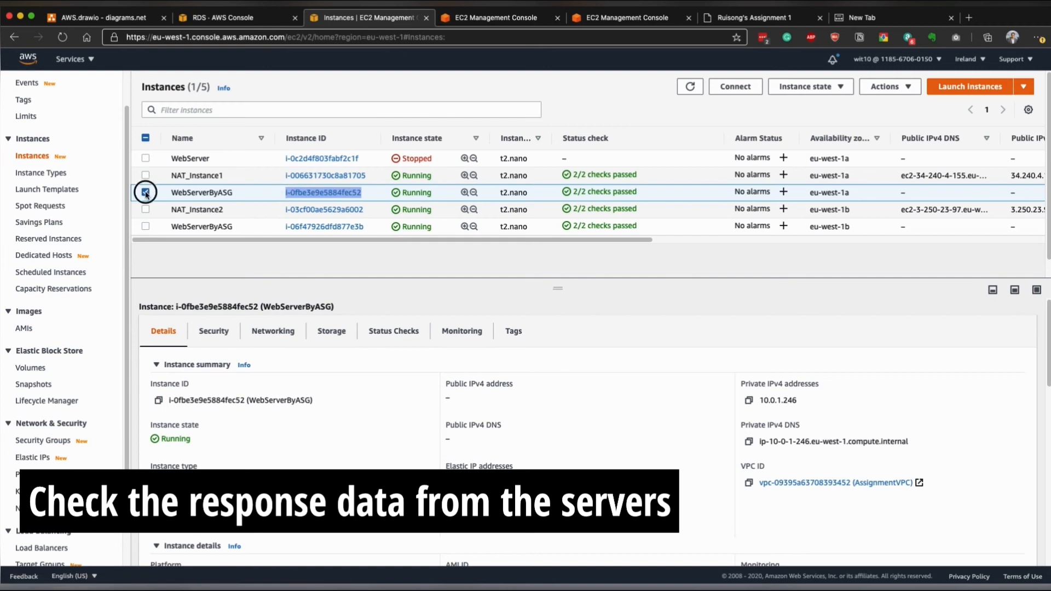
- Compare the instance ID in JMeter's second get-instance-id.php response with the WebServerByASG instance in eu-west-1b on the EC2 Instances page
left_click(800, 550)
left_click(445, 258)
left_click(546, 282)
mouse_move(557, 284)
left_mouse_down()
mouse_move(624, 282)
mouse_move(551, 286)
left_mouse_up()
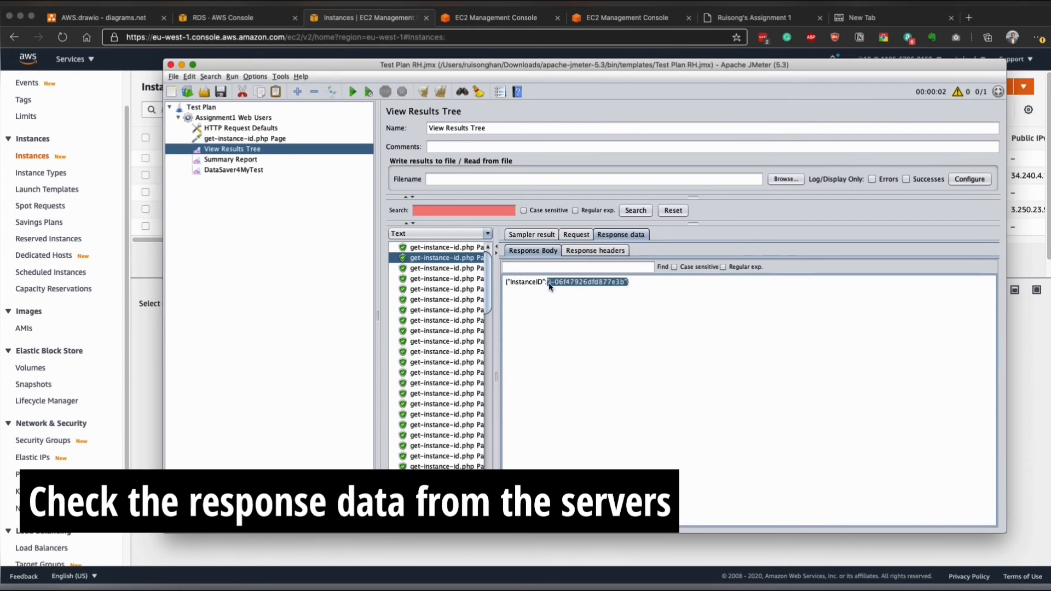
left_click(148, 304)
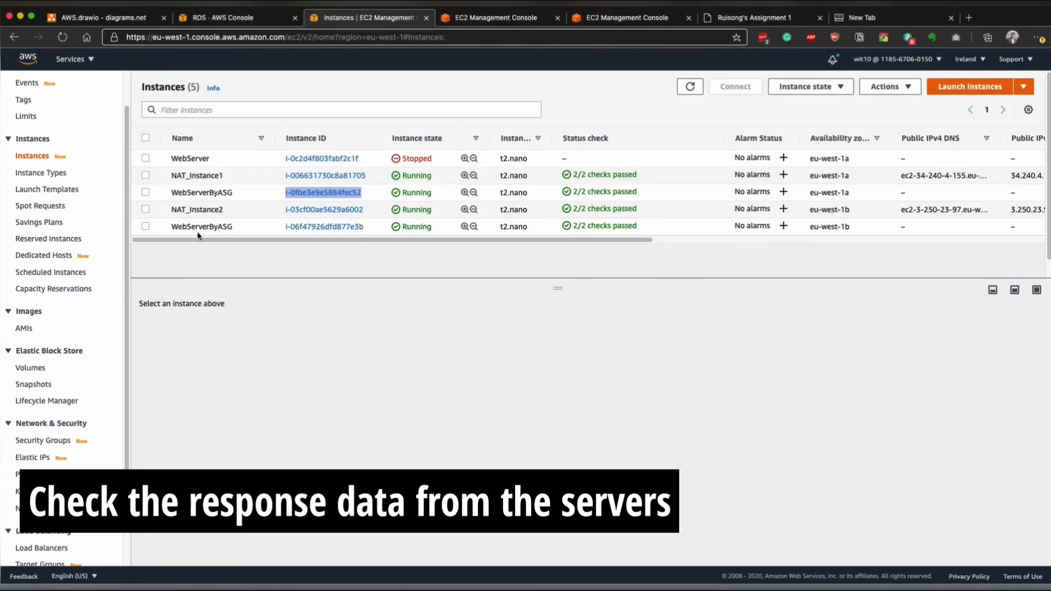
left_click(146, 226)
left_click_drag(284, 226, 364, 226)
left_click(348, 249)
- Switch to JMeter and review the Summary Report statistics and DataSaver4MyTest's output file path
left_click(795, 552)
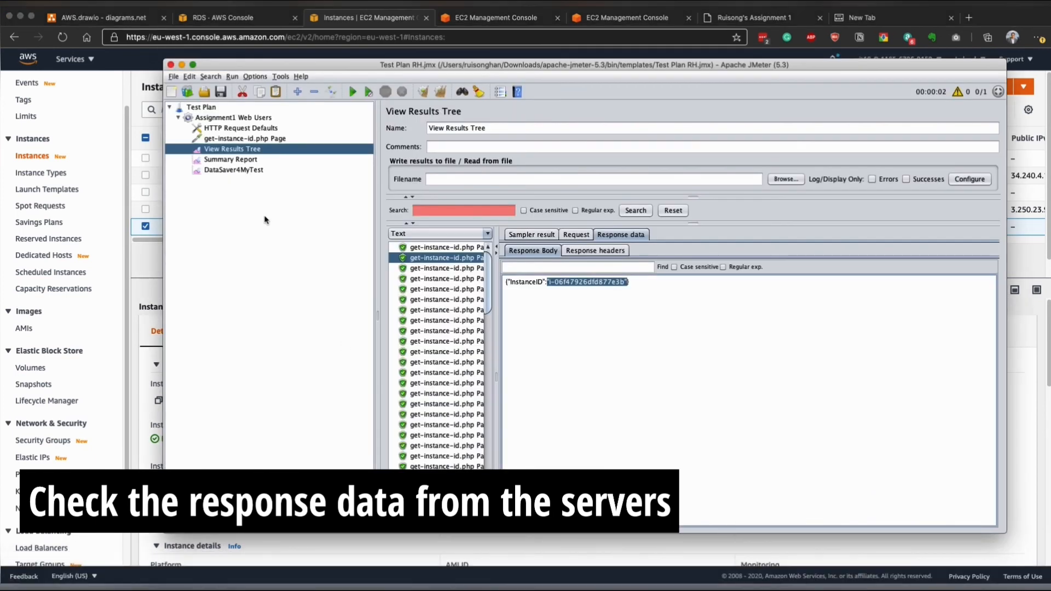
left_click(242, 160)
mouse_move(438, 206)
left_mouse_down()
mouse_move(483, 206)
mouse_move(448, 206)
left_mouse_up()
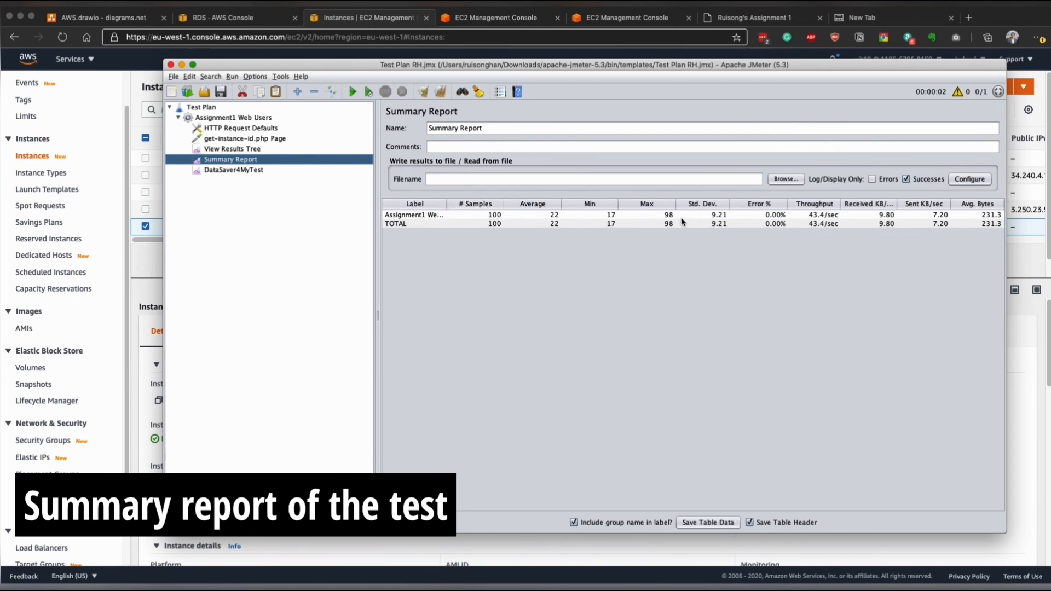
left_click(250, 171)
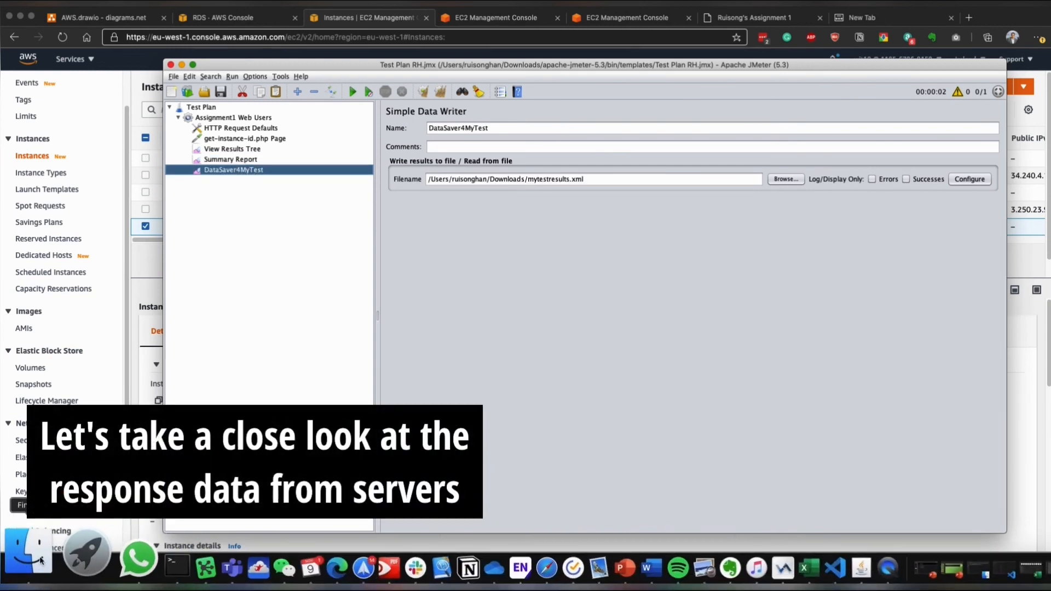
- Open mytestresults.xml from the Downloads folder in Visual Studio Code
left_click(50, 557)
left_click(134, 93)
right_click(140, 106)
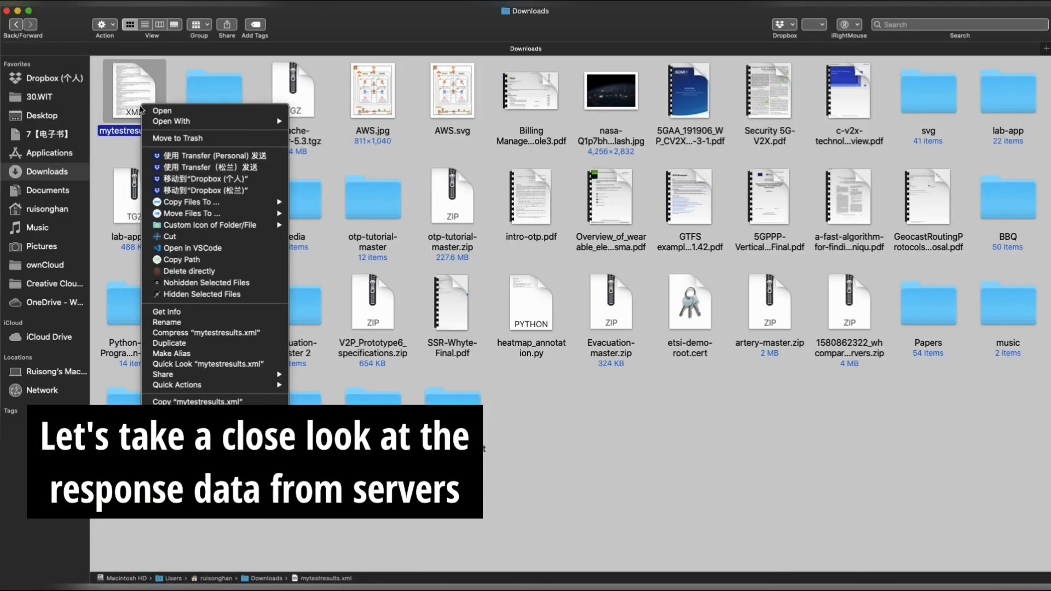
mouse_move(182, 122)
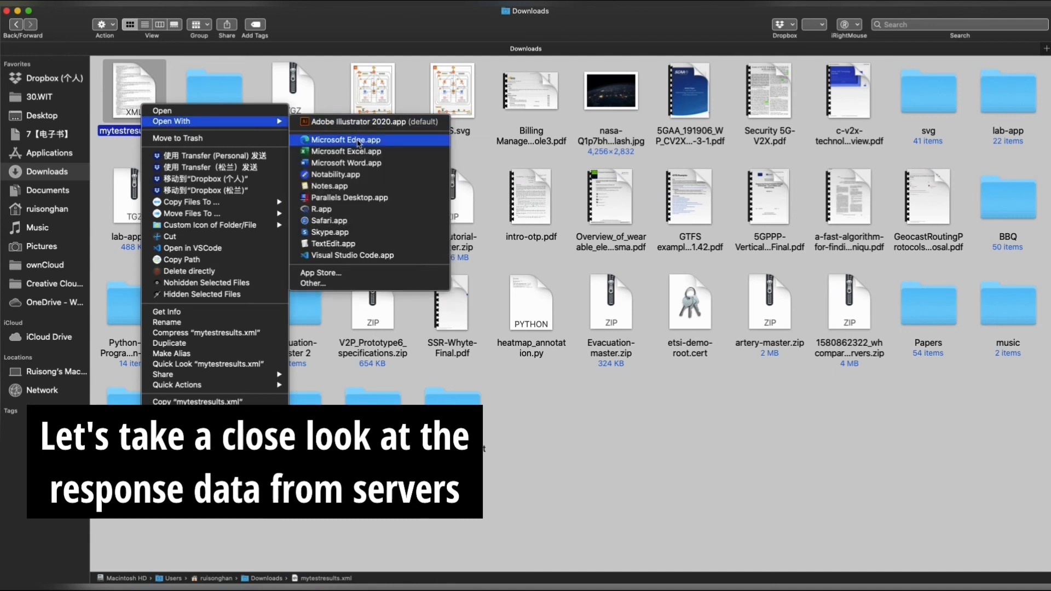
left_click(350, 255)
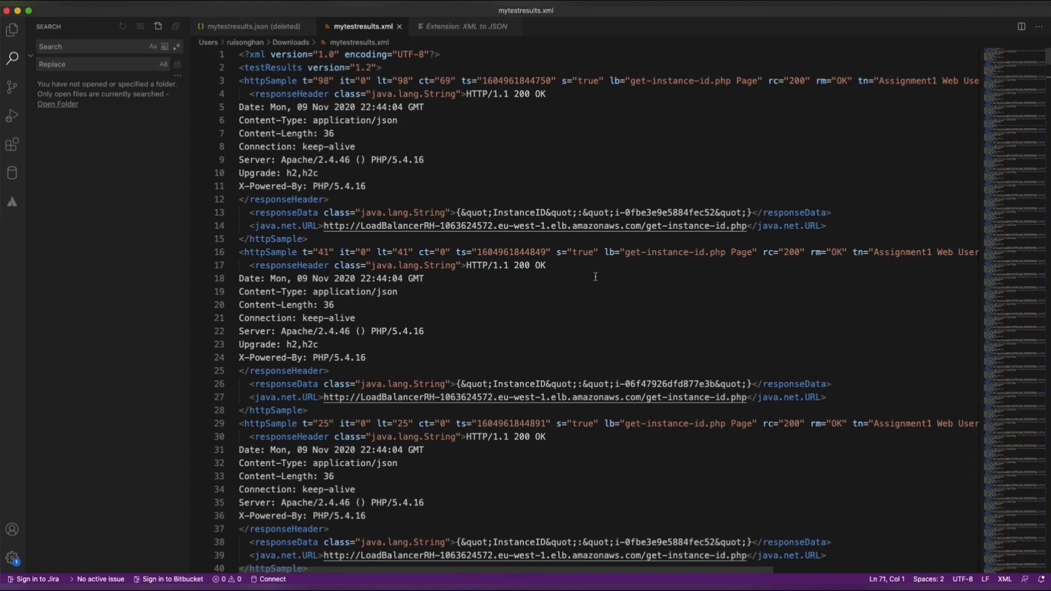
- Copy the instance ID i-06f47926dfd877e3b from a response in mytestresults.xml and search the file for its occurrences
scroll(595, 276, "down", 5)
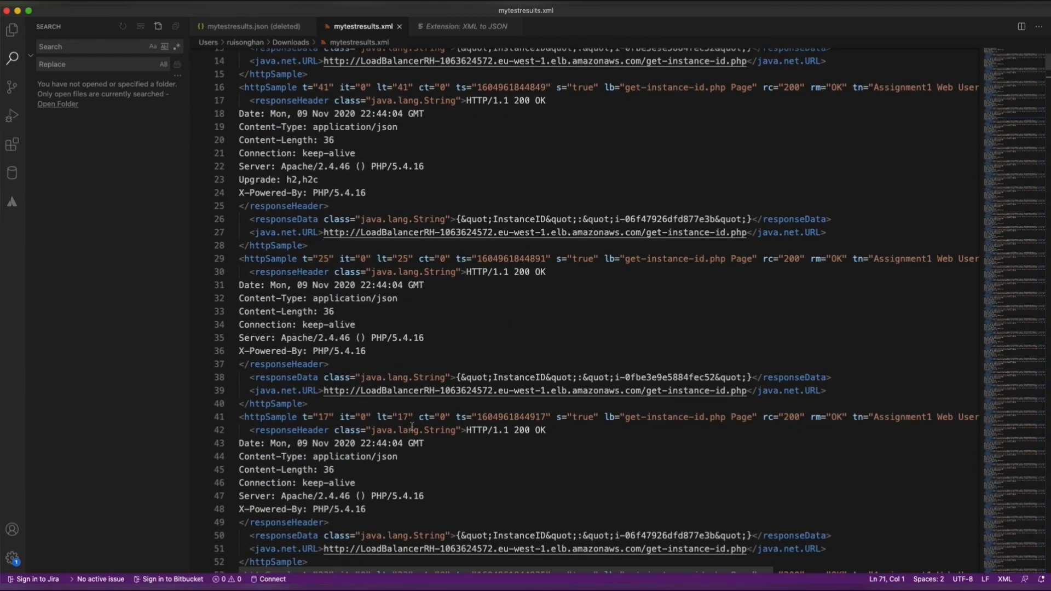
scroll(412, 426, "down", 3)
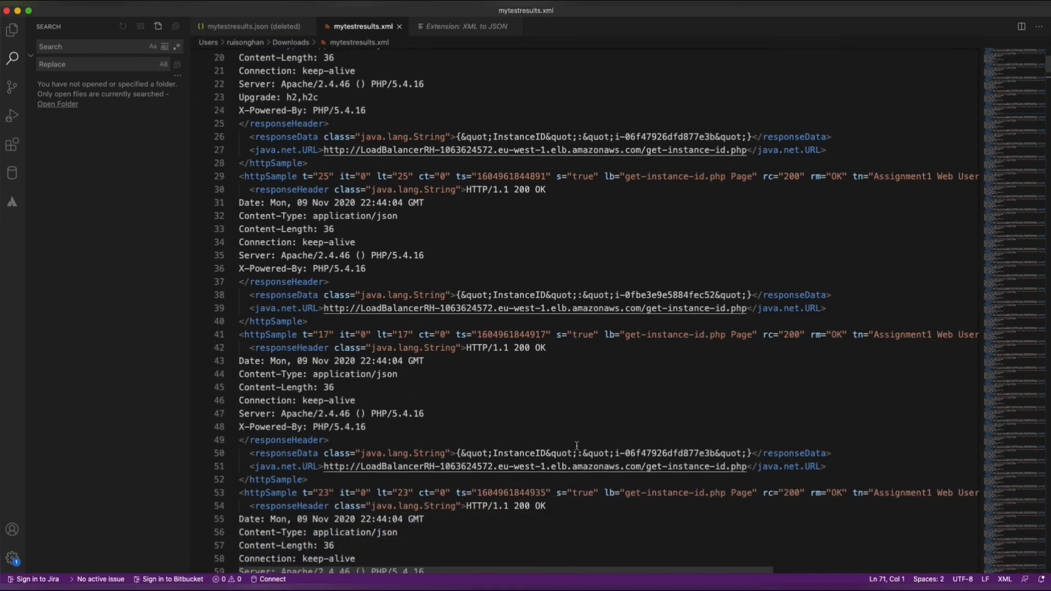
left_click_drag(615, 453, 714, 454)
right_click(699, 456)
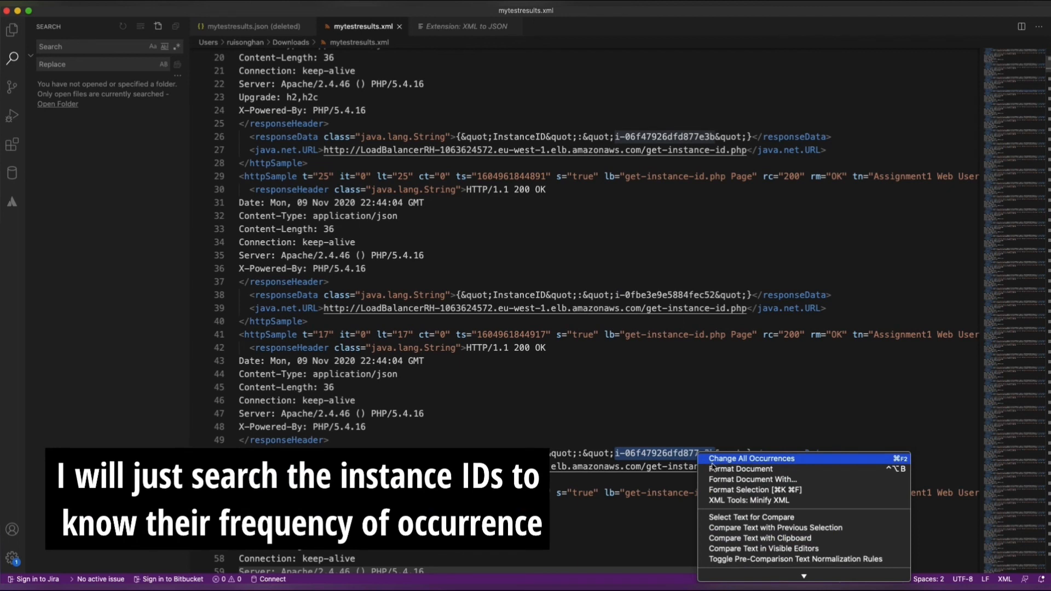
key("Escape")
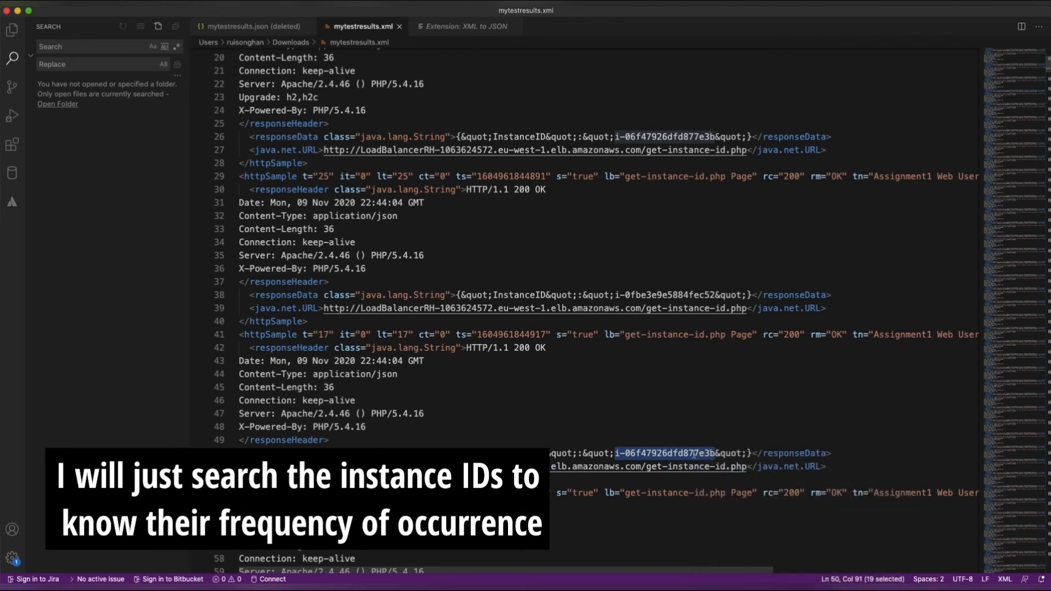
right_click(692, 455)
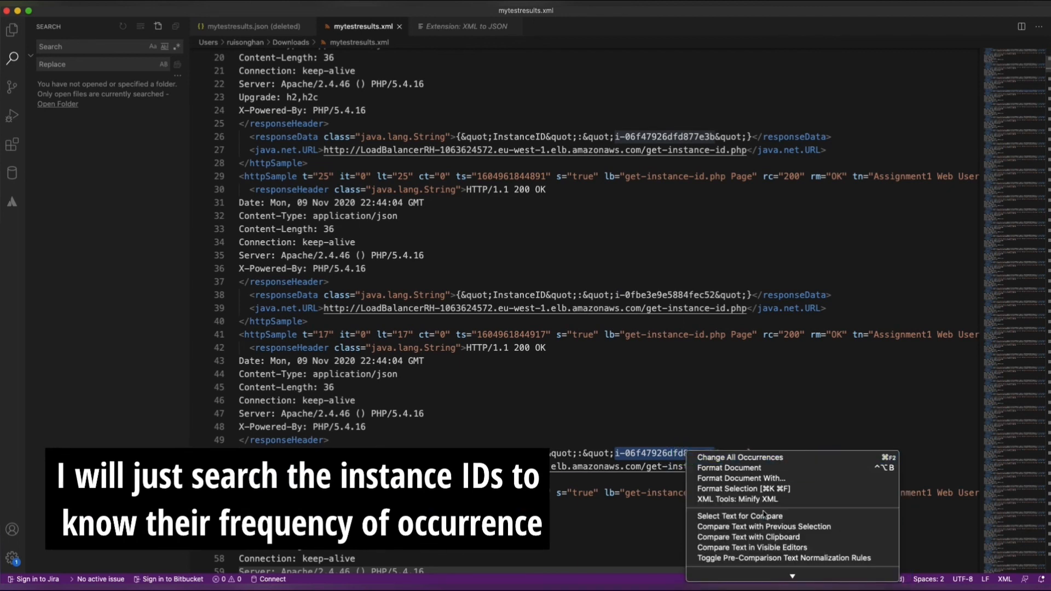
scroll(765, 514, "down", 2)
left_click(736, 486)
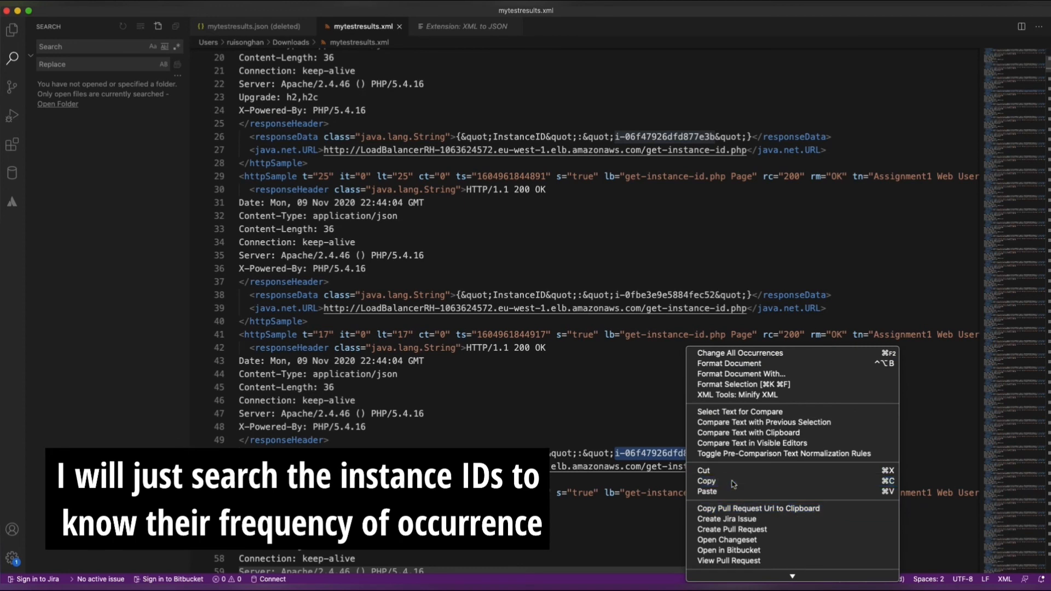
left_click(654, 264)
key("super+f")
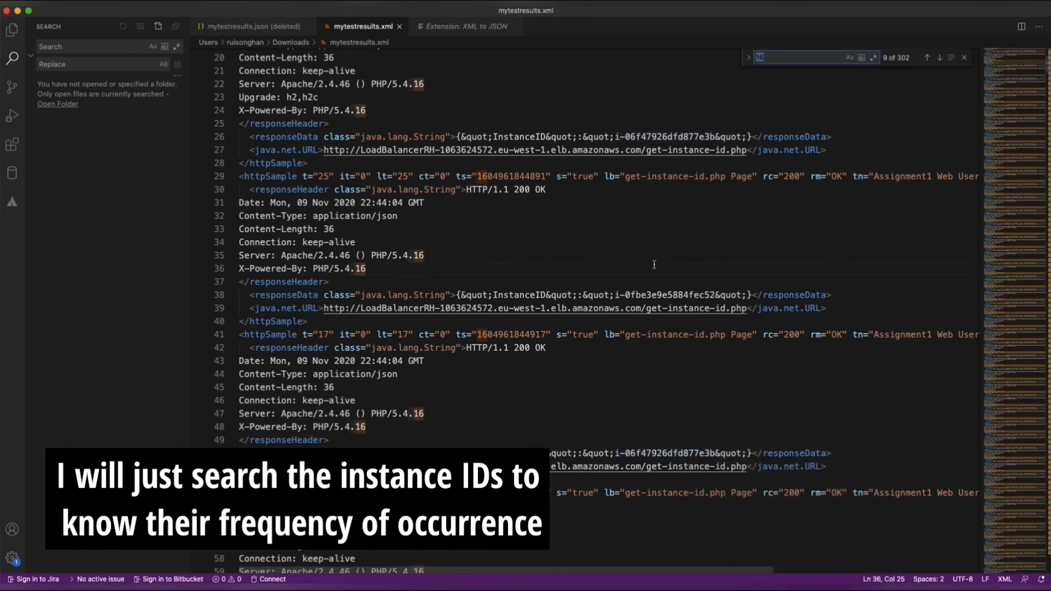
key("super+v")
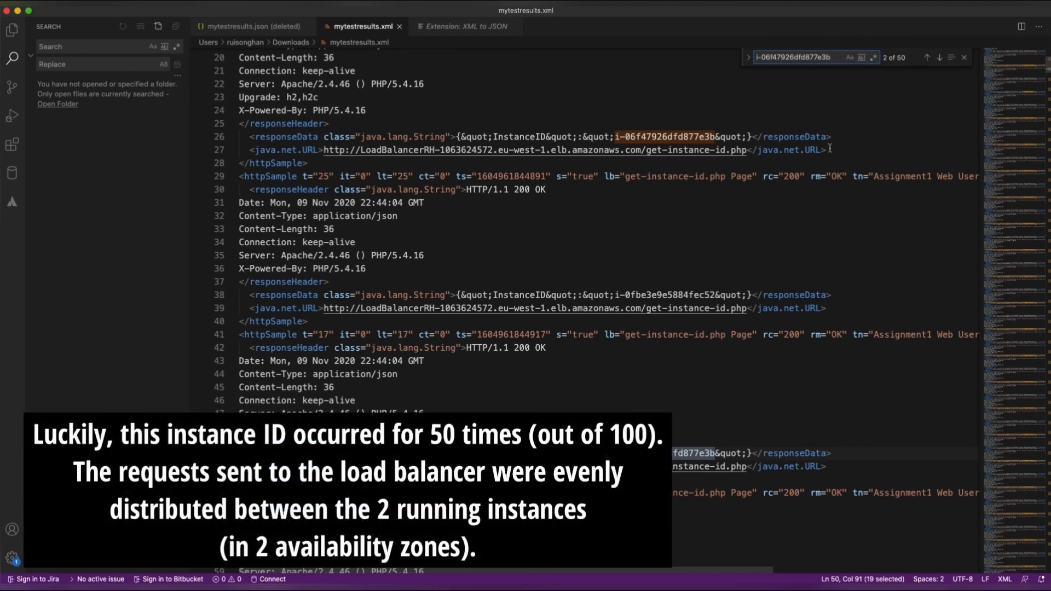
- Search mytestresults.xml for the other instance ID, i-0fbe3e9e5884fec52, copied from a response, and go through its next occurrences
left_click_drag(618, 295, 712, 295)
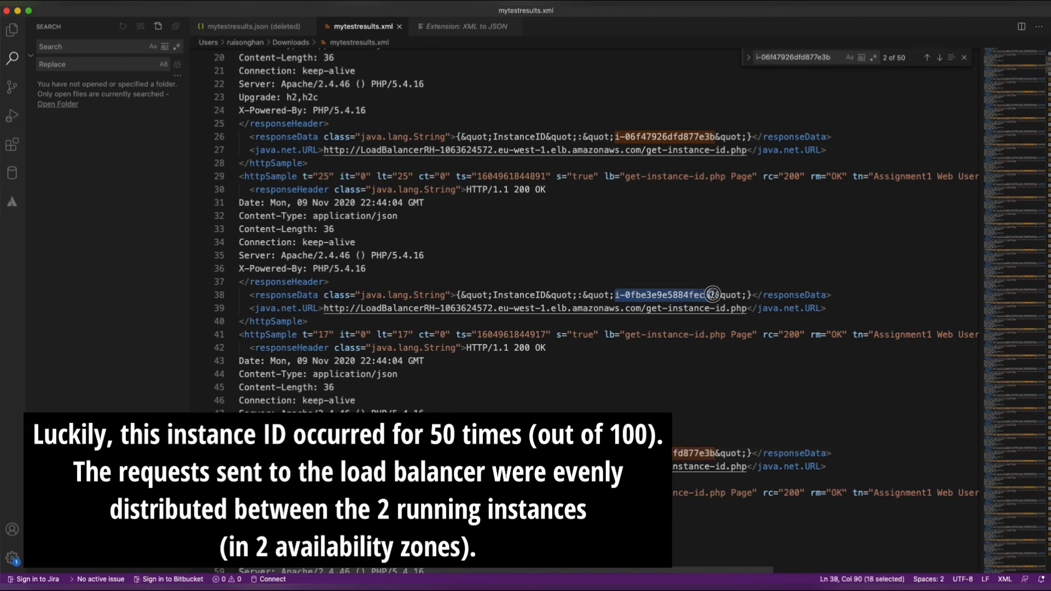
right_click(713, 295)
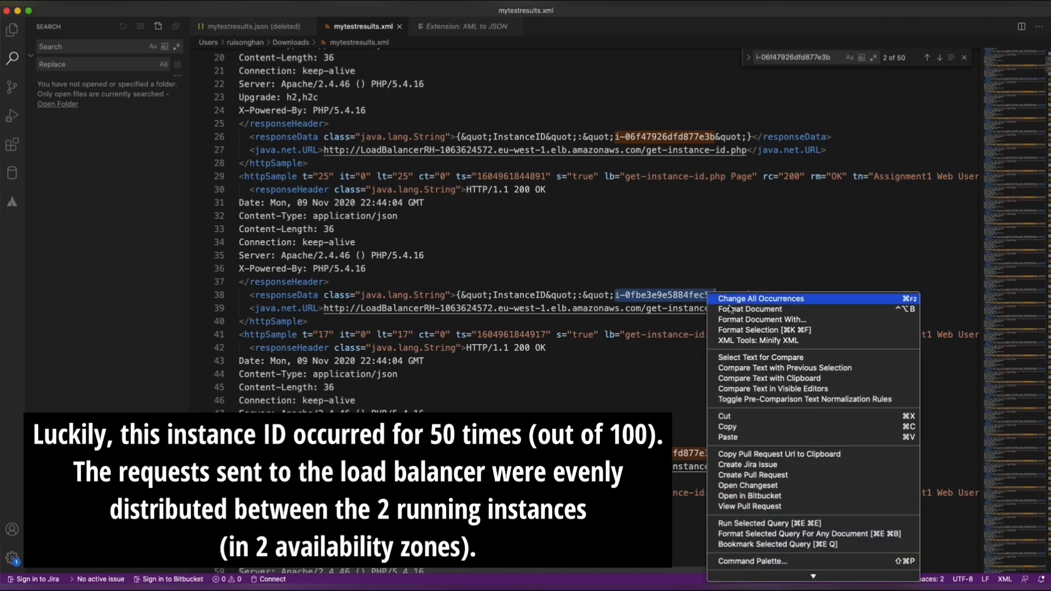
left_click(728, 427)
left_click(832, 58)
key("super+a")
key("super+v")
key("Return")
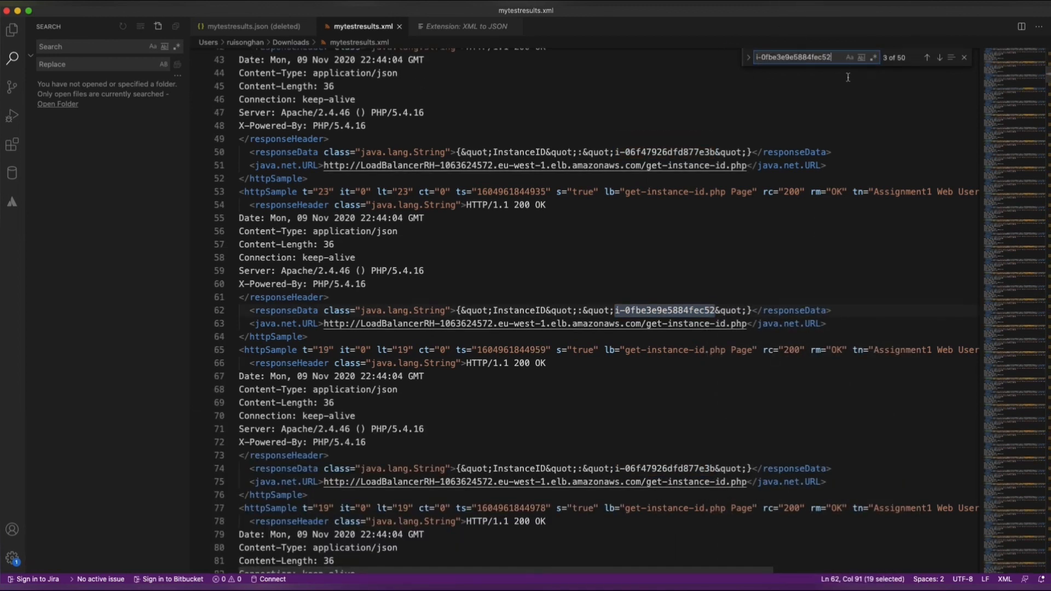
left_click(939, 57)
left_click(940, 57)
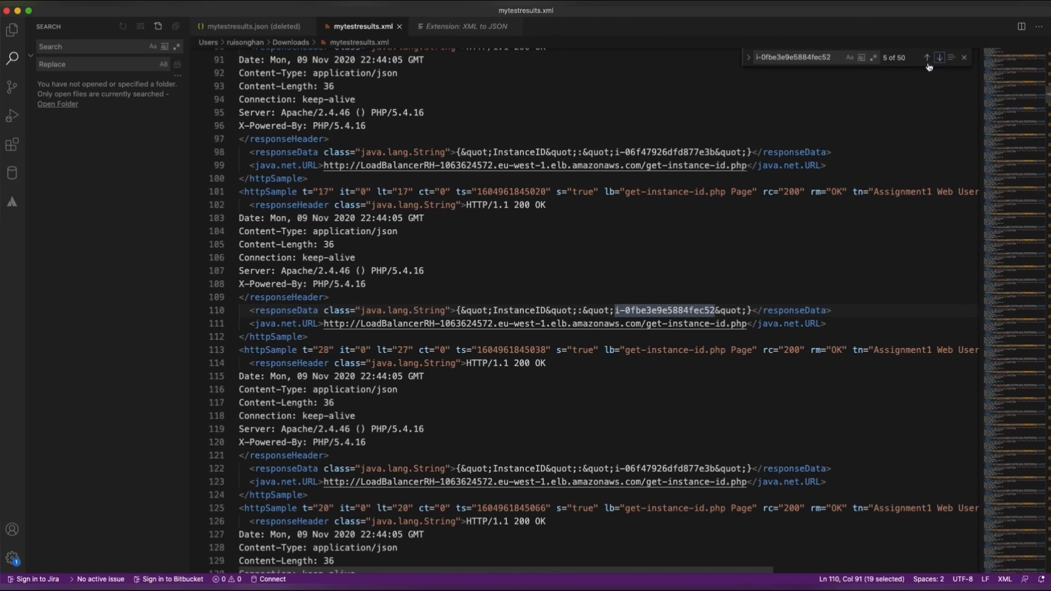
scroll(521, 255, "up", 20)
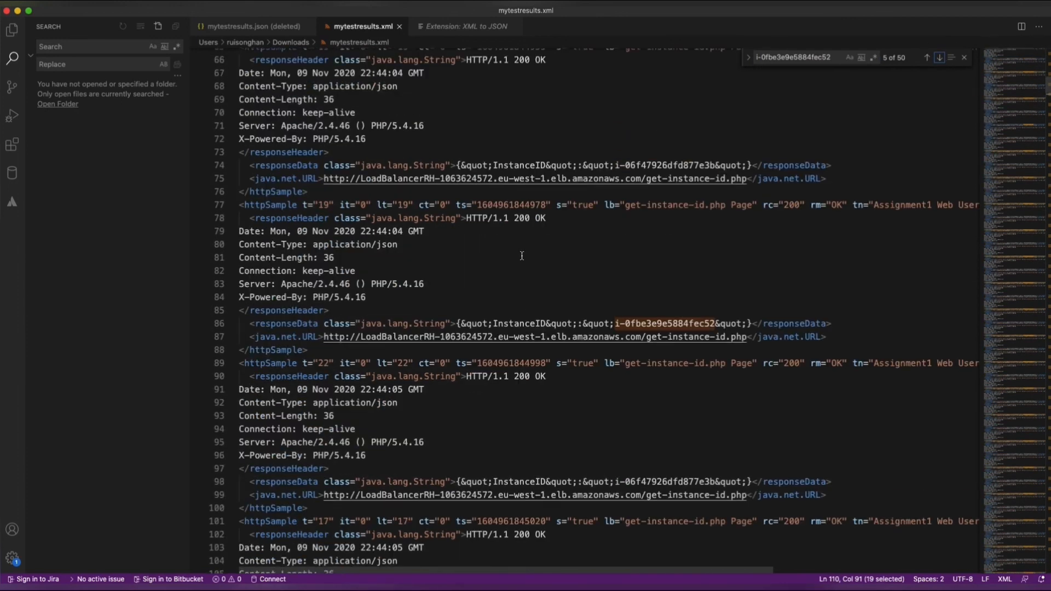